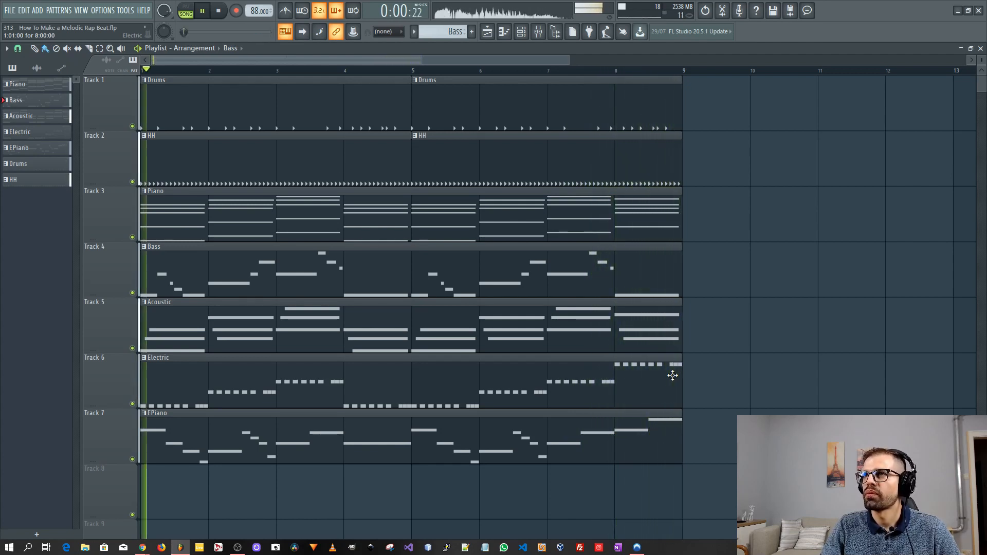
Look over the Drums, HH, Piano, Bass, Acoustic, Electric and EPiano tracks while the arrangement plays.
{"action": "left_click_drag", "start_coordinate": [731, 111], "coordinate": [252, 102]}
{"action": "left_click_drag", "start_coordinate": [725, 165], "coordinate": [181, 154]}
{"action": "left_click_drag", "start_coordinate": [745, 219], "coordinate": [306, 220]}
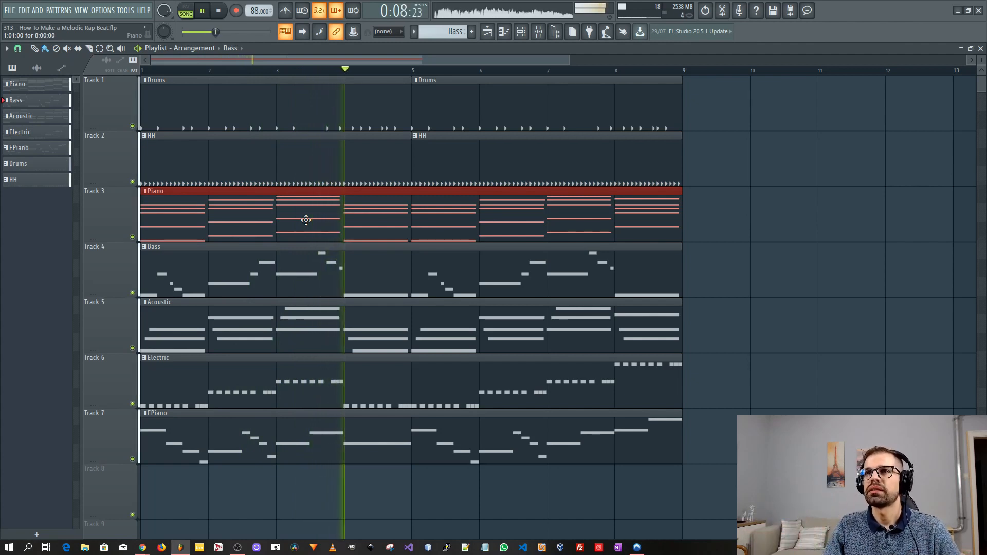
{"action": "left_click_drag", "start_coordinate": [695, 282], "coordinate": [284, 285]}
{"action": "left_click", "coordinate": [168, 329]}
{"action": "left_click", "coordinate": [176, 386]}
{"action": "left_click", "coordinate": [187, 447]}
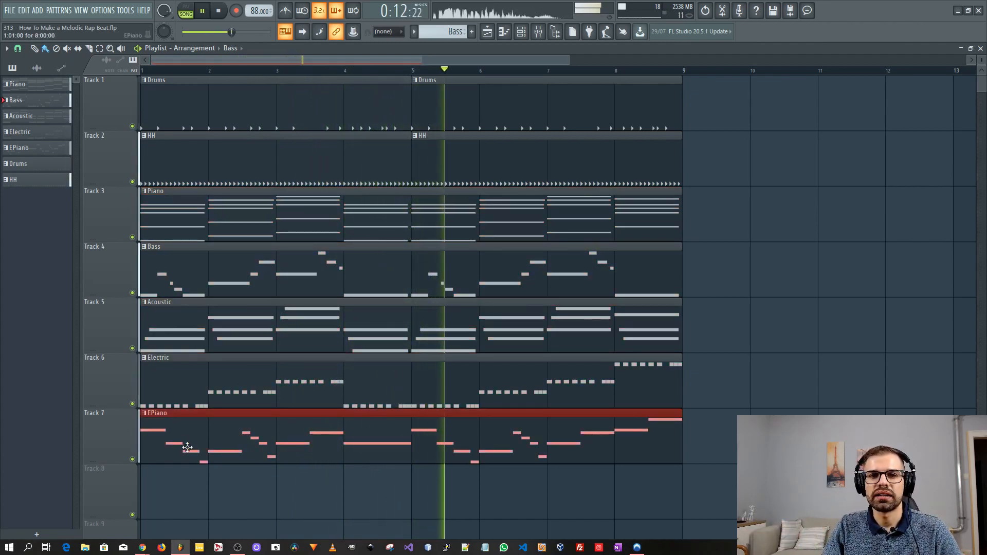
{"action": "left_click", "coordinate": [808, 379], "text": "ctrl"}
Stop playback and open the Piano pattern's notes in the piano roll.
{"action": "left_click", "coordinate": [234, 211]}
{"action": "key", "text": "space"}
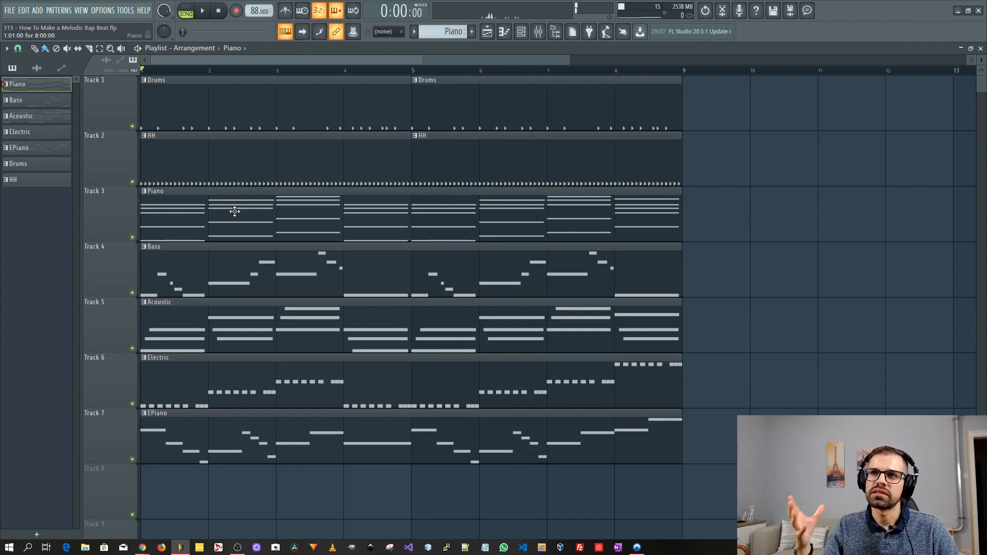
{"action": "key", "text": "F5"}
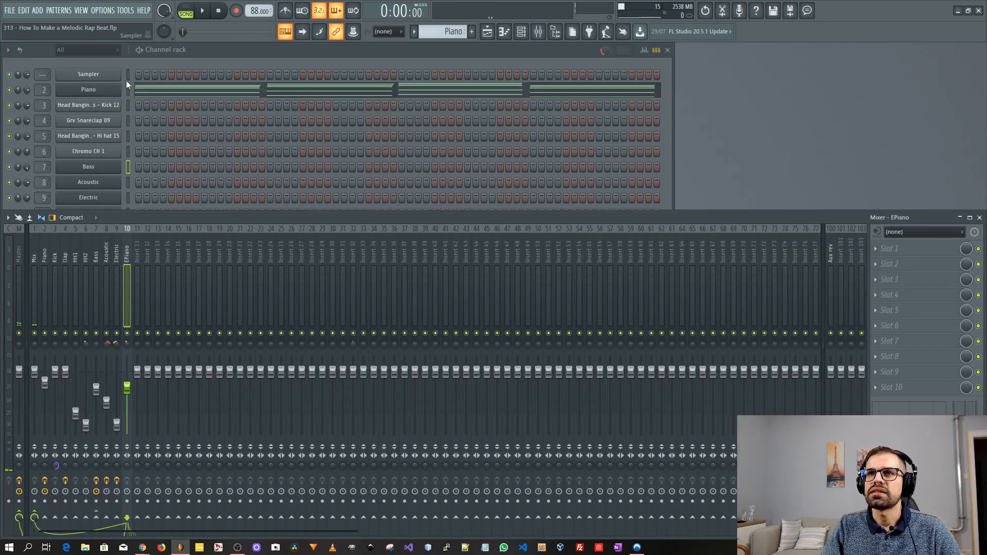
{"action": "left_click", "coordinate": [215, 92]}
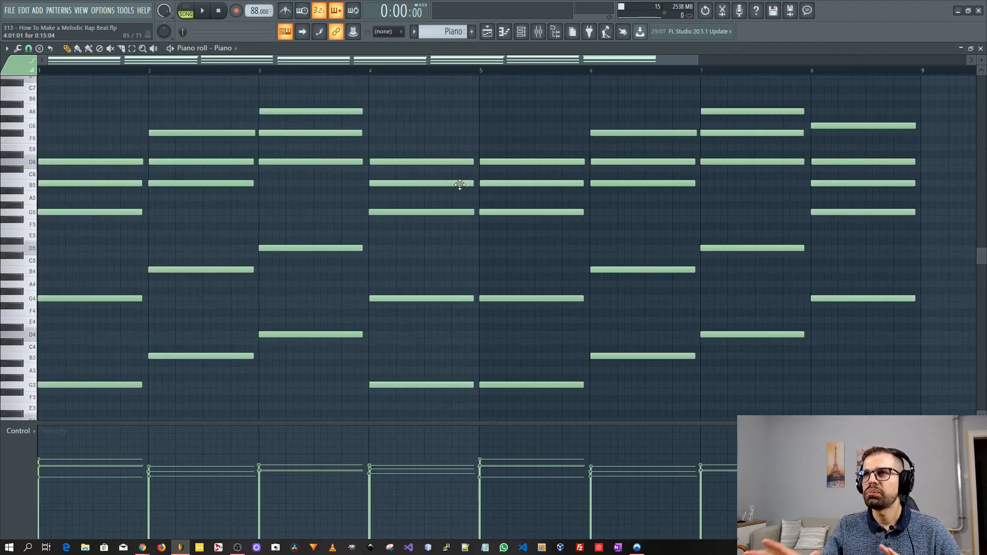
Examine the Piano pattern's upper chord notes and lower octave notes across the eight bars.
{"action": "left_click_drag", "start_coordinate": [91, 101], "coordinate": [444, 218]}
{"action": "right_click", "coordinate": [438, 233]}
{"action": "left_click_drag", "start_coordinate": [85, 253], "coordinate": [423, 400]}
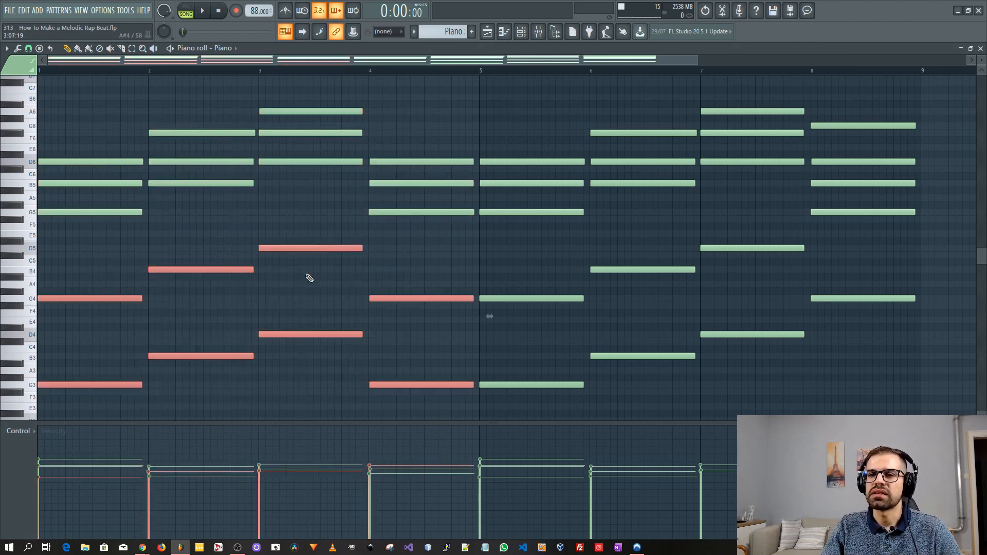
{"action": "left_click_drag", "start_coordinate": [433, 255], "coordinate": [144, 260]}
{"action": "right_click", "coordinate": [594, 253]}
{"action": "left_click_drag", "start_coordinate": [601, 362], "coordinate": [560, 222]}
{"action": "left_click_drag", "start_coordinate": [356, 247], "coordinate": [646, 257]}
{"action": "left_click_drag", "start_coordinate": [85, 136], "coordinate": [98, 437]}
{"action": "left_click_drag", "start_coordinate": [144, 225], "coordinate": [167, 299]}
{"action": "right_click", "coordinate": [73, 291]}
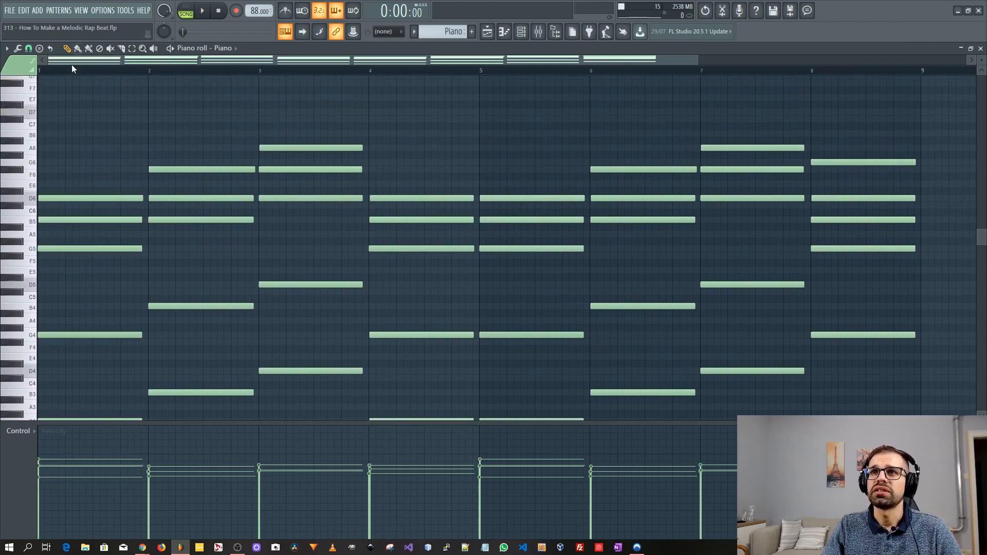
Look up the Major chord among the piano roll's chord stamps.
{"action": "left_click", "coordinate": [39, 49]}
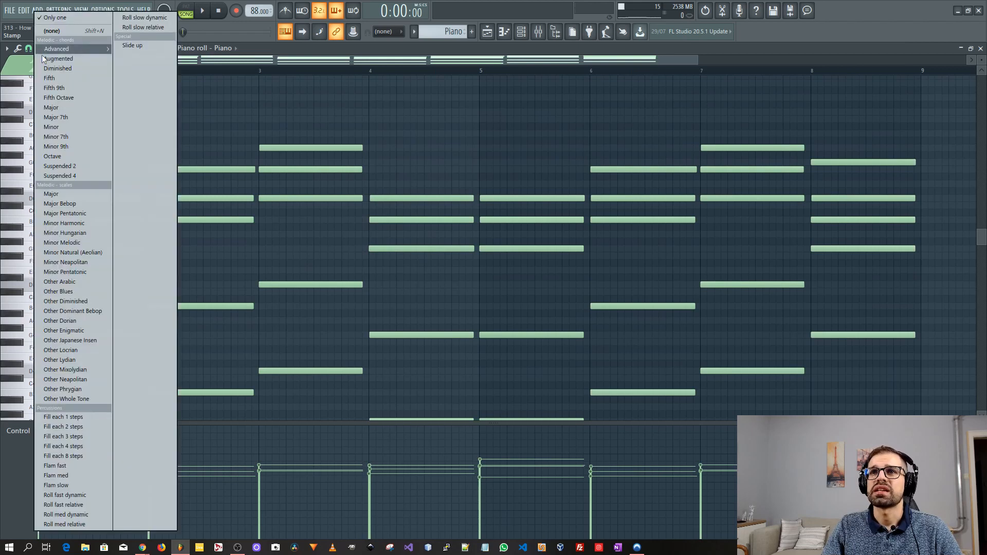
{"action": "left_click", "coordinate": [63, 107]}
{"action": "left_click", "coordinate": [161, 250]}
{"action": "left_click_drag", "start_coordinate": [179, 249], "coordinate": [316, 254]}
{"action": "right_click", "coordinate": [307, 249]}
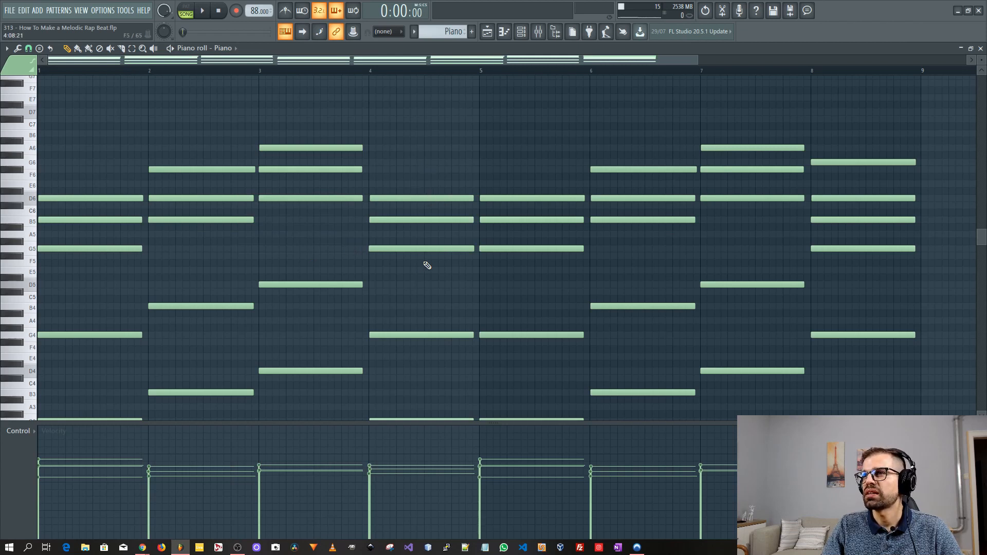
Try the three G notes of the bar 4 chord one octave higher and return them to their original octave.
{"action": "scroll", "coordinate": [431, 311], "scroll_direction": "down", "scroll_amount": 3}
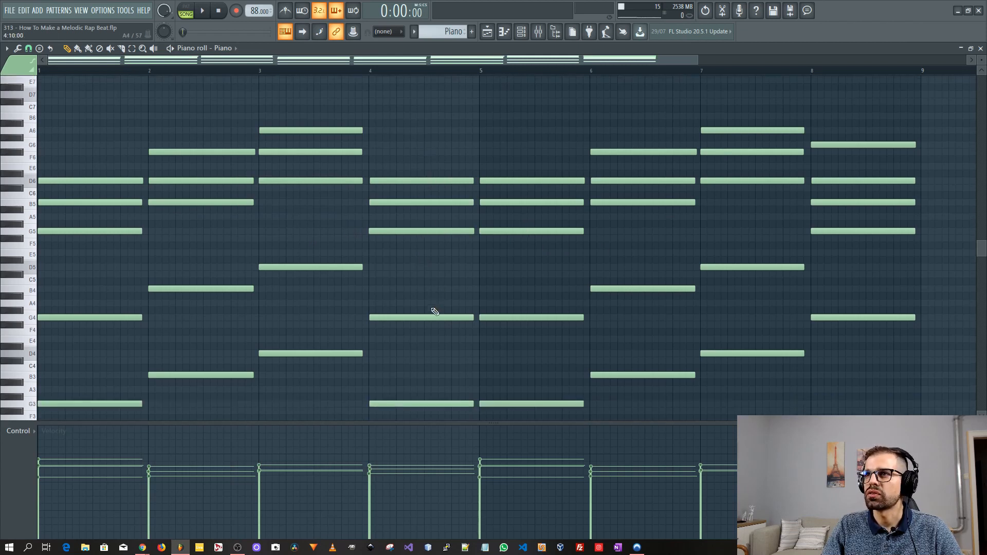
{"action": "left_click_drag", "start_coordinate": [422, 178], "coordinate": [443, 391]}
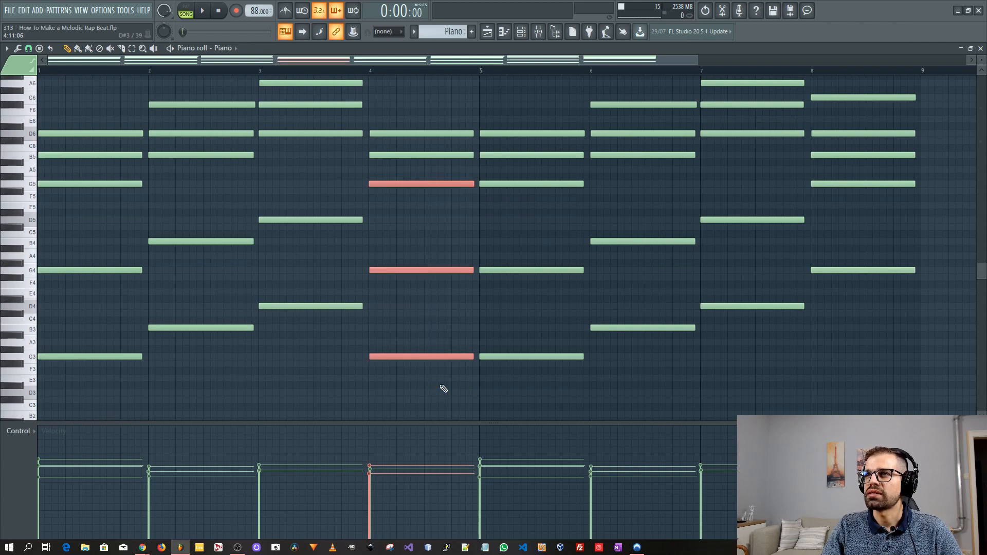
{"action": "scroll", "coordinate": [511, 348], "scroll_direction": "up", "scroll_amount": 2}
{"action": "key", "text": "ctrl+Up"}
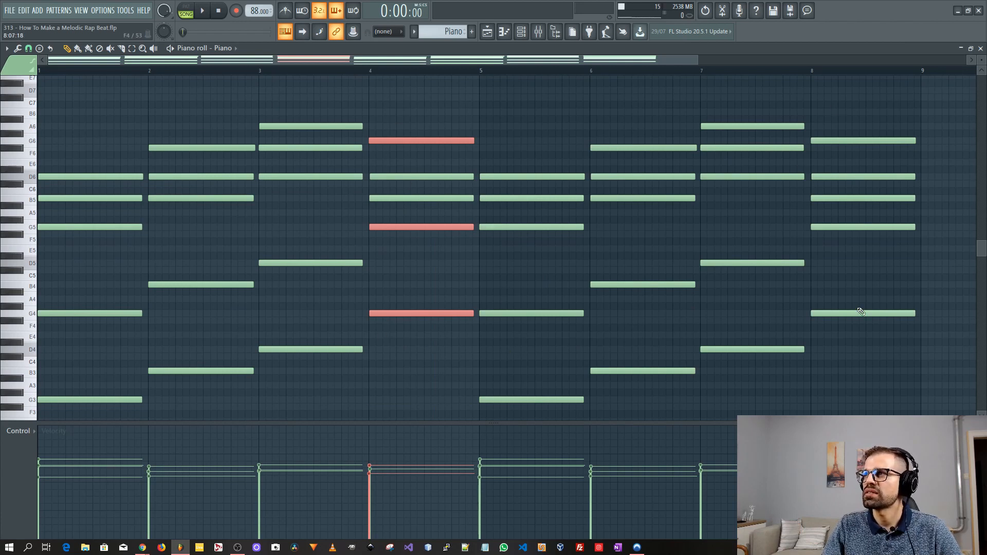
{"action": "key", "text": "ctrl+Down"}
{"action": "left_click", "coordinate": [422, 277]}
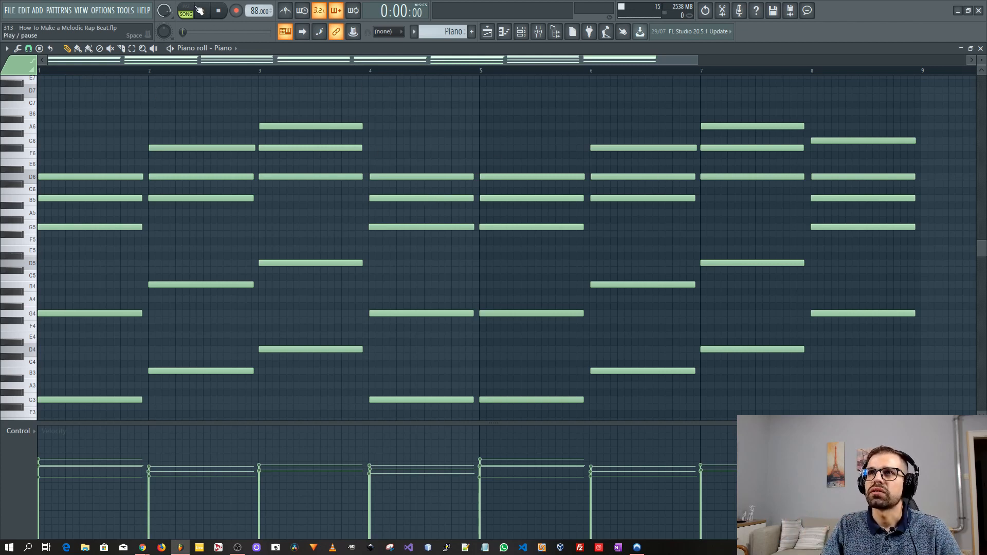
Play the Piano pattern and compare the chord in bar 4 with the chord in bar 8.
{"action": "key", "text": "space"}
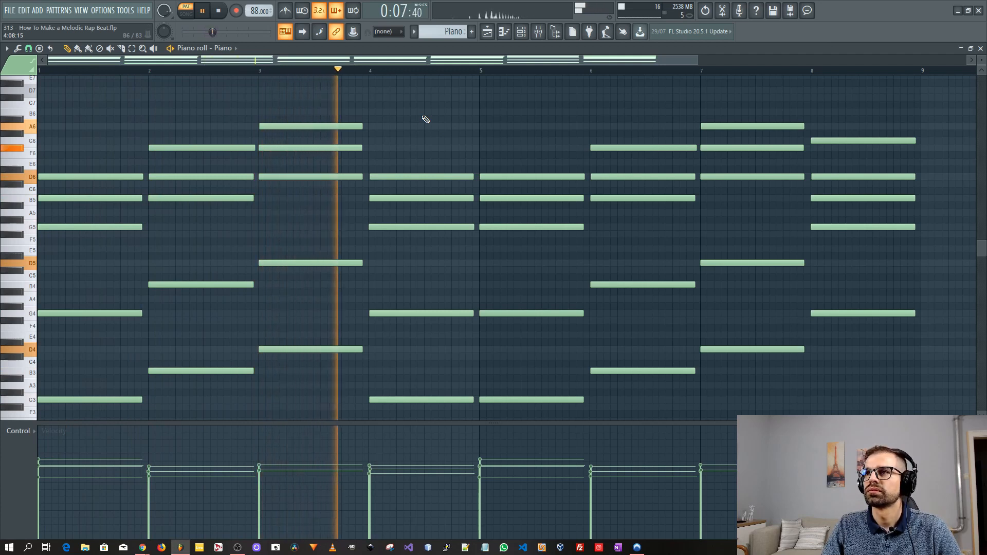
{"action": "left_click_drag", "start_coordinate": [417, 153], "coordinate": [441, 403]}
{"action": "left_click", "coordinate": [466, 365], "text": "ctrl"}
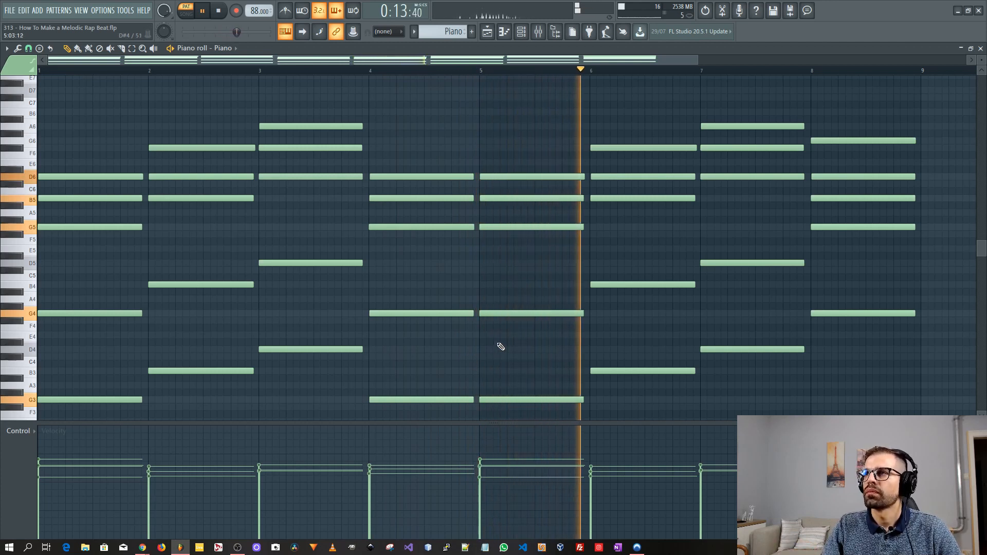
{"action": "left_click_drag", "start_coordinate": [847, 101], "coordinate": [861, 386]}
{"action": "left_click", "coordinate": [867, 398], "text": "ctrl"}
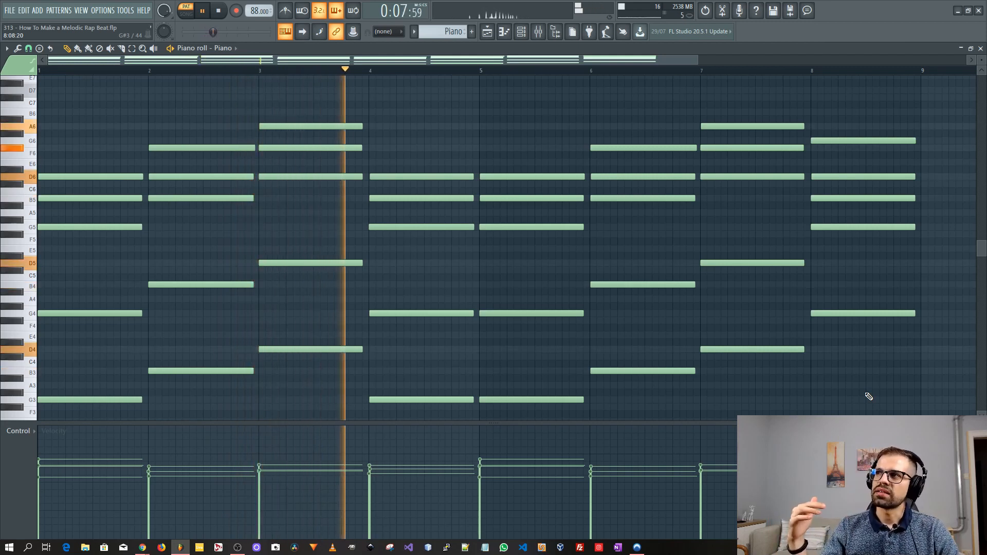
{"action": "left_click_drag", "start_coordinate": [871, 341], "coordinate": [855, 217]}
{"action": "left_click_drag", "start_coordinate": [859, 123], "coordinate": [863, 211]}
{"action": "left_click", "coordinate": [723, 221]}
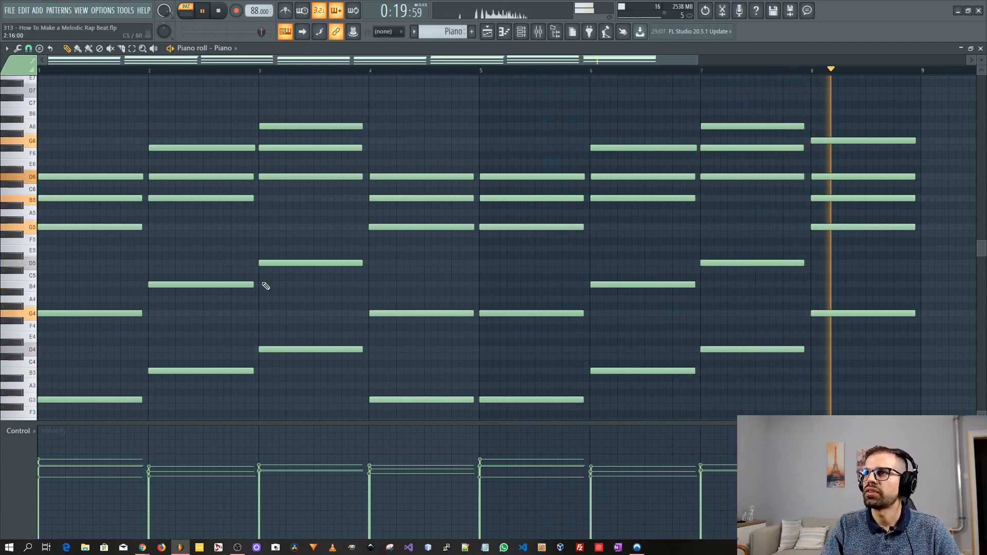
Leave the piano roll, show the Drums pattern in the channel rack and play it.
{"action": "key", "text": "F7"}
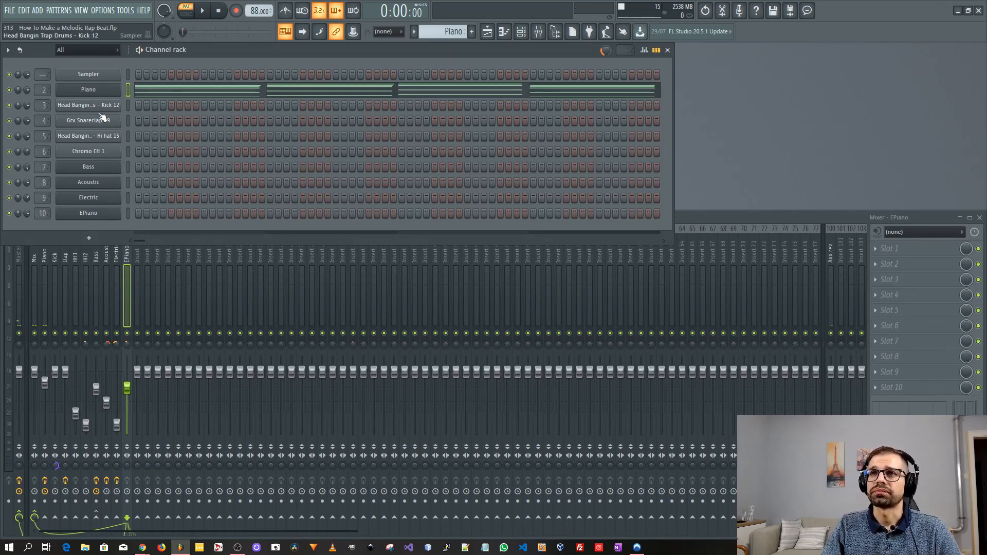
{"action": "left_click", "coordinate": [488, 32]}
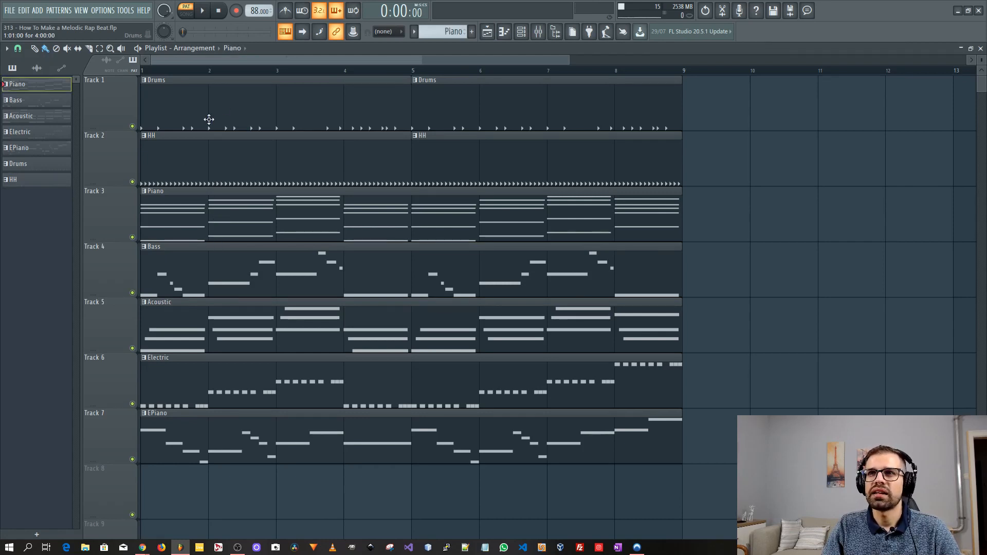
{"action": "key", "text": "F5"}
{"action": "key", "text": "space"}
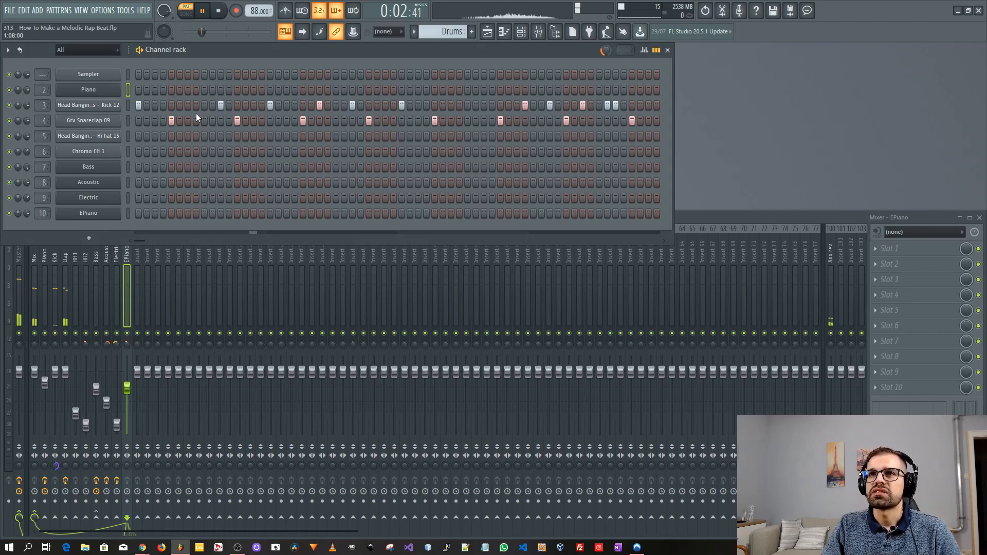
Inspect the Kick 12 sample's settings and stop the Drums pattern.
{"action": "left_click", "coordinate": [83, 106]}
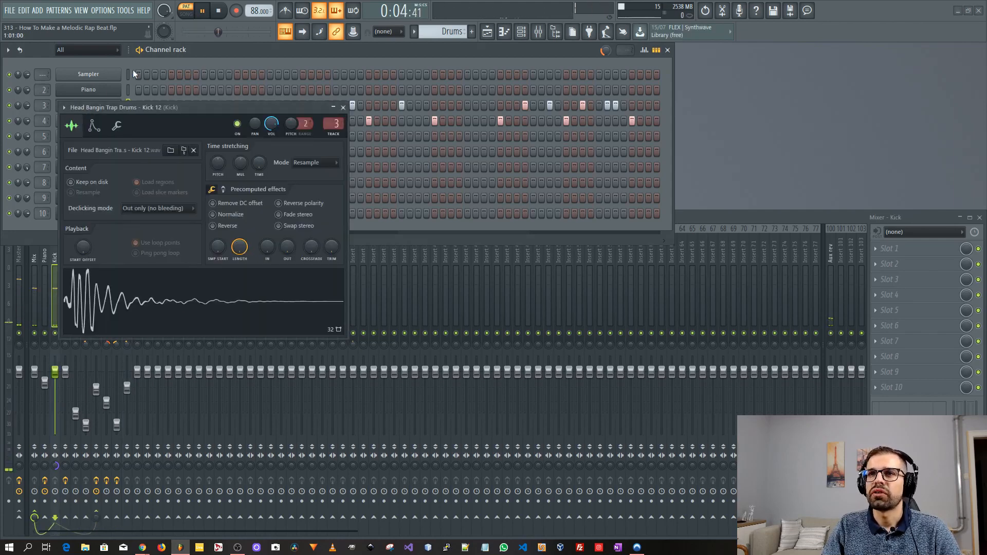
{"action": "left_click", "coordinate": [343, 107]}
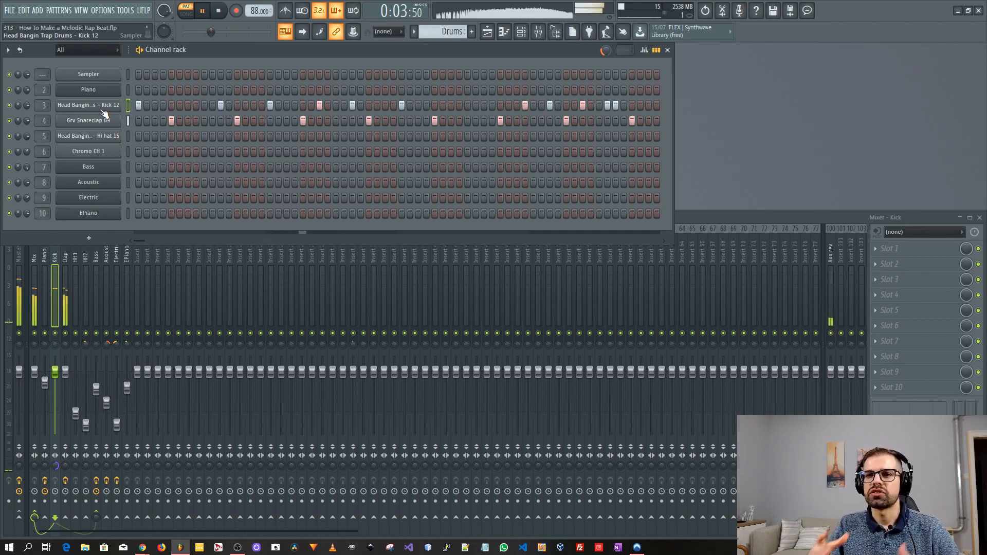
{"action": "key", "text": "space"}
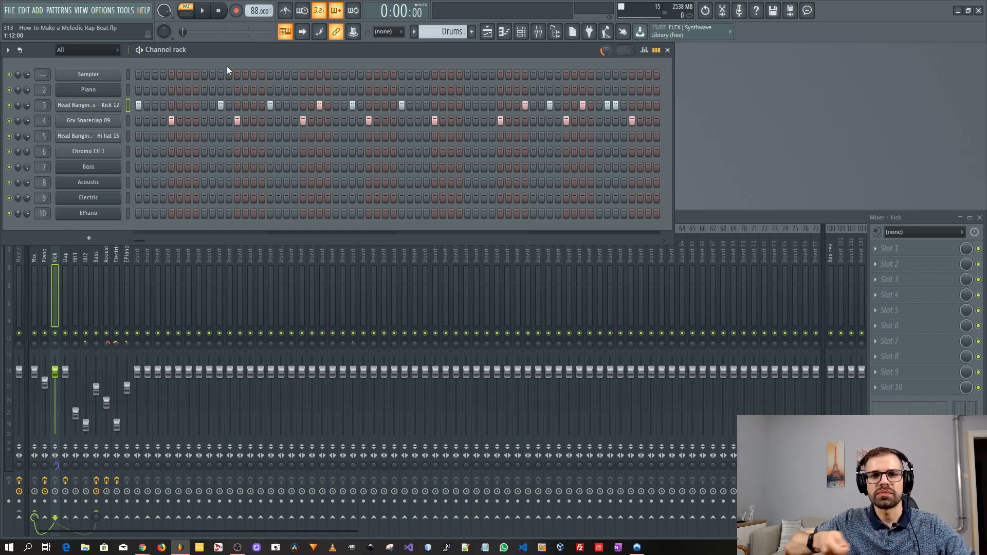
Inspect and audition the Grv Snareclap 09 and Hi hat 15 samples.
{"action": "left_click", "coordinate": [93, 120]}
{"action": "left_click", "coordinate": [159, 319]}
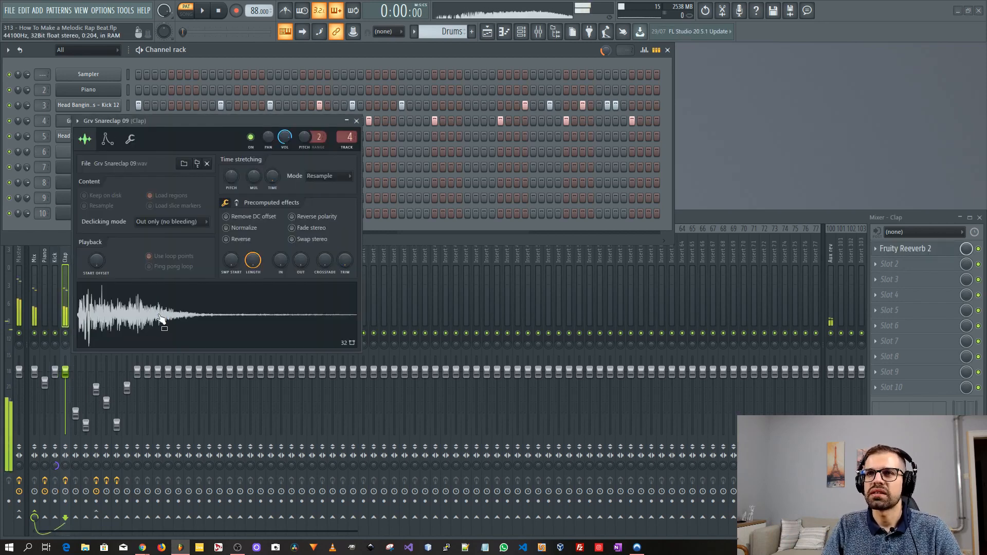
{"action": "left_click", "coordinate": [356, 122]}
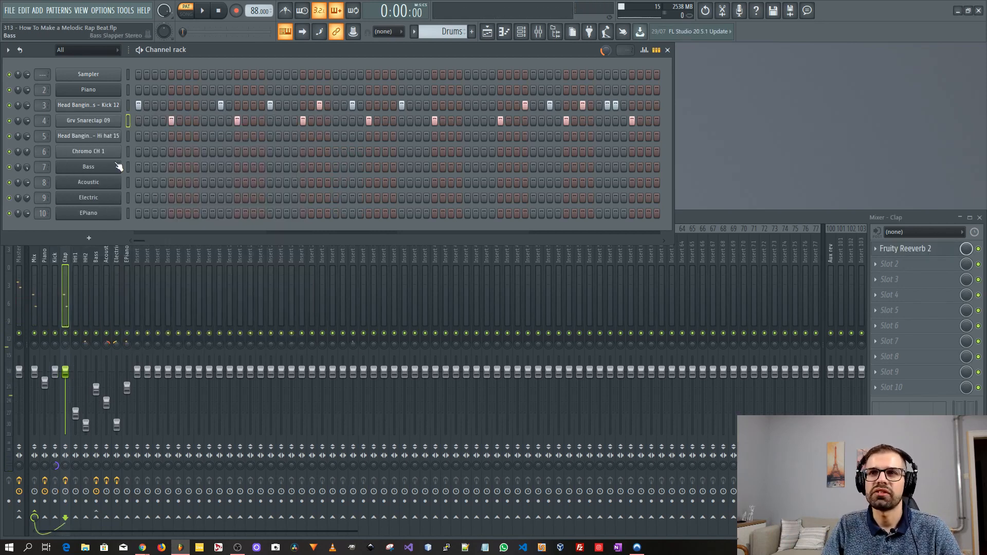
{"action": "left_click", "coordinate": [94, 137]}
{"action": "left_click", "coordinate": [335, 329]}
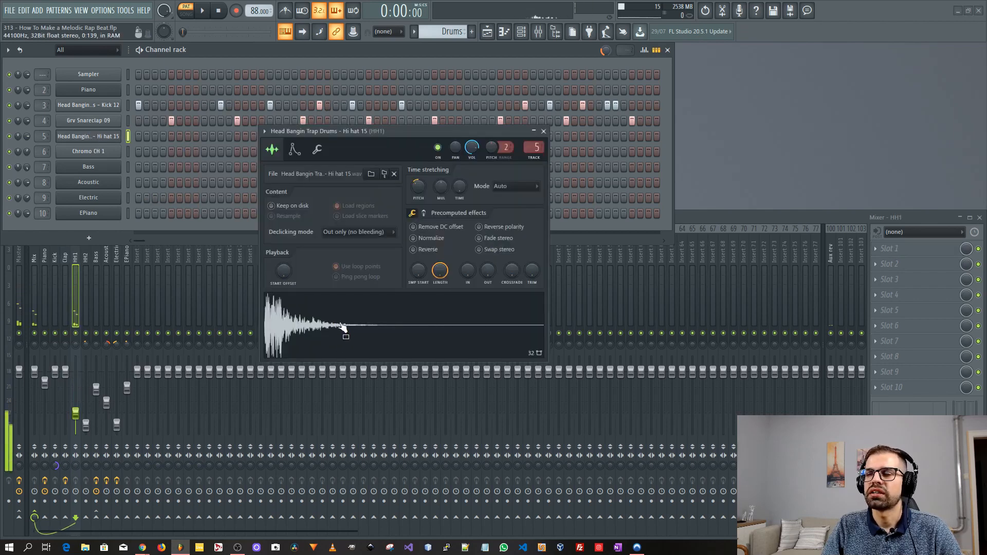
{"action": "left_click", "coordinate": [542, 132]}
Play the HH pattern with Hi hat 15 soloed, bring in Chromo CH 1 and view its sample settings.
{"action": "left_click", "coordinate": [497, 34]}
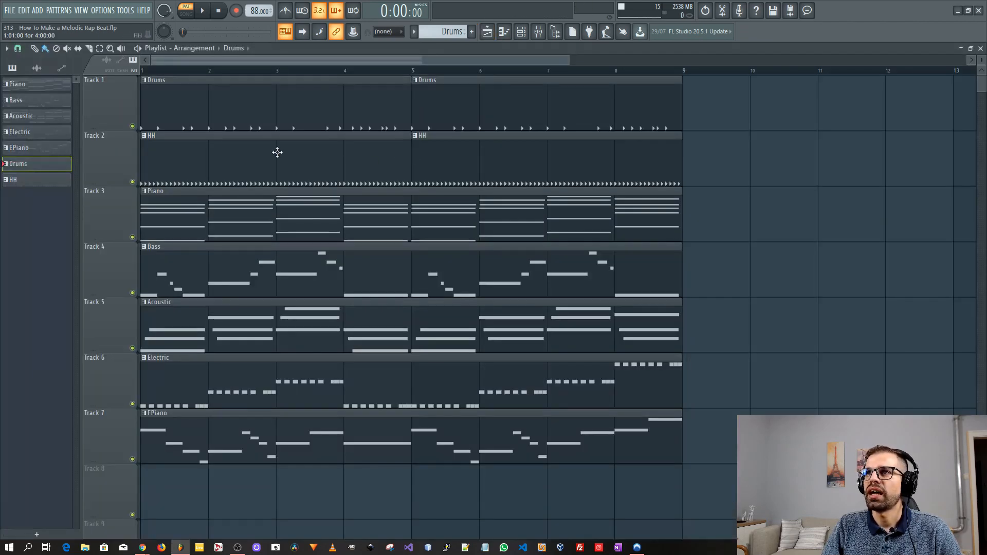
{"action": "key", "text": "F5"}
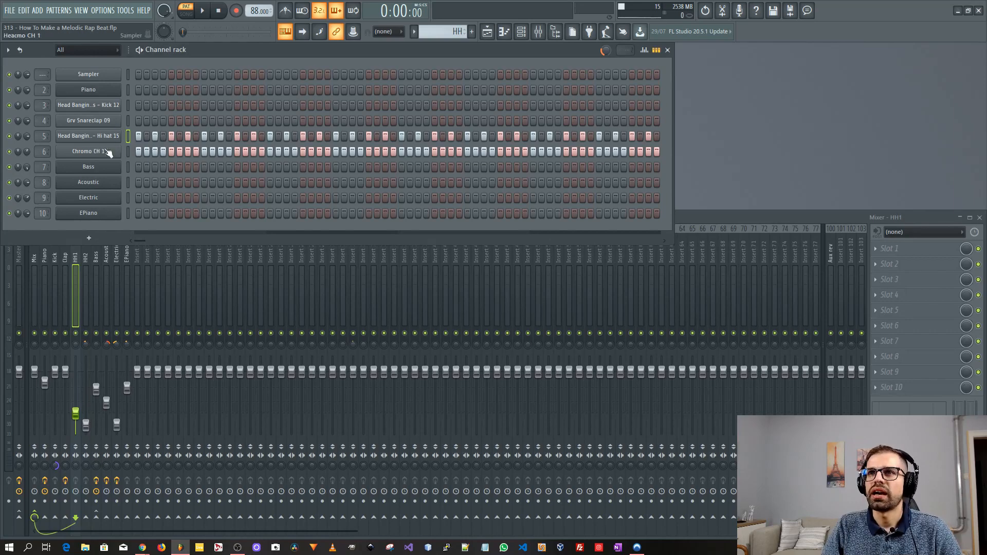
{"action": "left_click", "coordinate": [9, 136], "text": "ctrl"}
{"action": "key", "text": "space"}
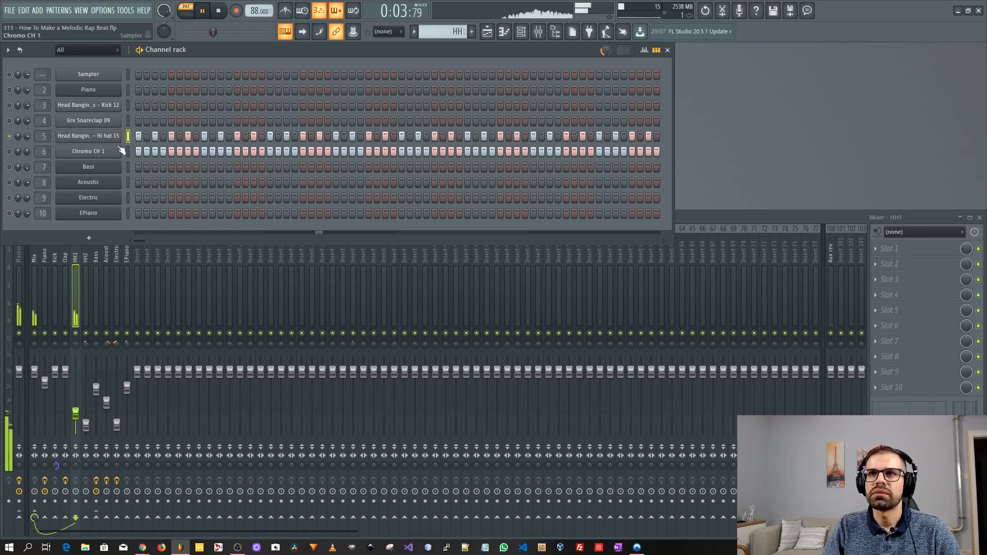
{"action": "left_click", "coordinate": [92, 152]}
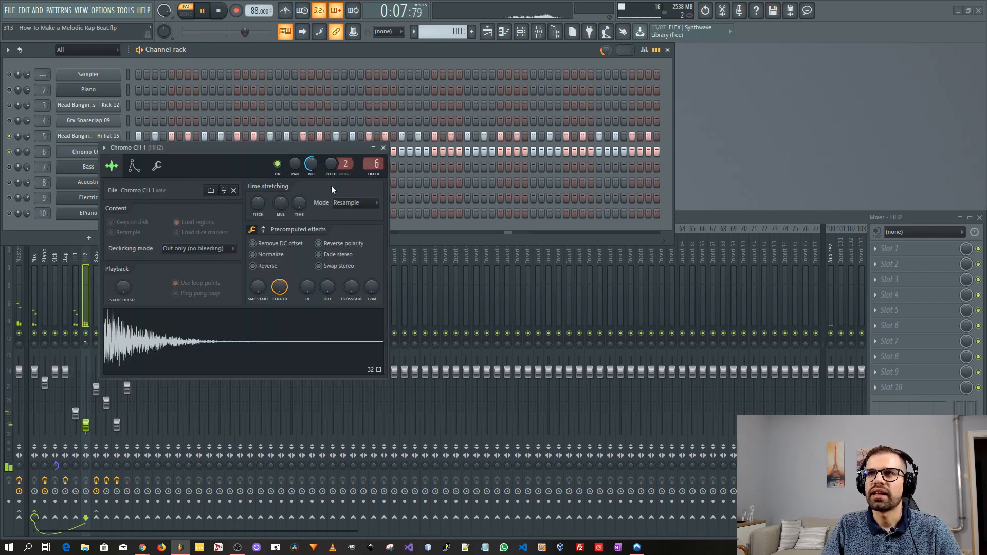
{"action": "left_click", "coordinate": [383, 148]}
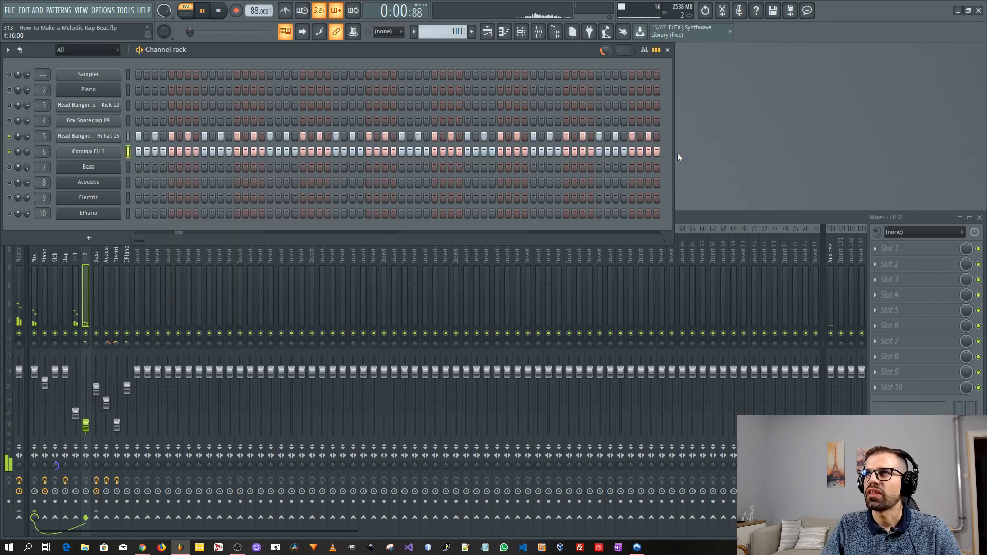
Copy the channel rack's main swing value and stop playback.
{"action": "right_click", "coordinate": [605, 51]}
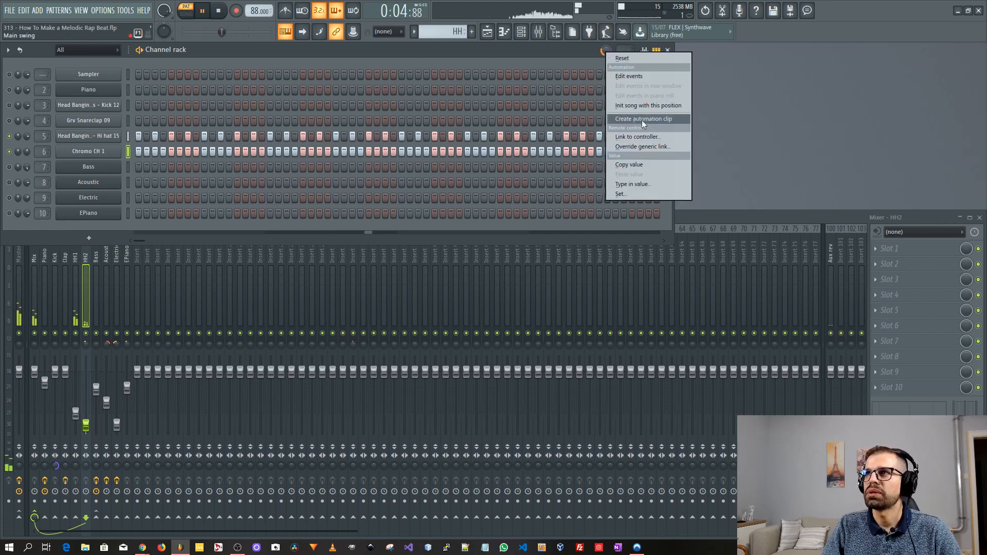
{"action": "left_click", "coordinate": [643, 166]}
{"action": "key", "text": "space"}
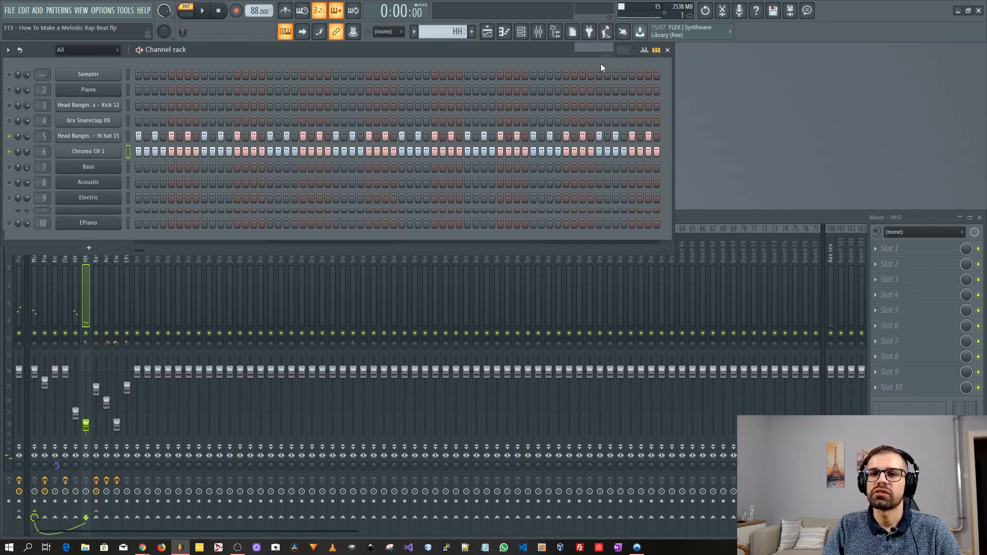
Turn the main swing fully down and play the HH pattern without it.
{"action": "left_click_drag", "start_coordinate": [599, 53], "coordinate": [626, 206]}
{"action": "left_click_drag", "start_coordinate": [565, 209], "coordinate": [535, 50]}
{"action": "key", "text": "space"}
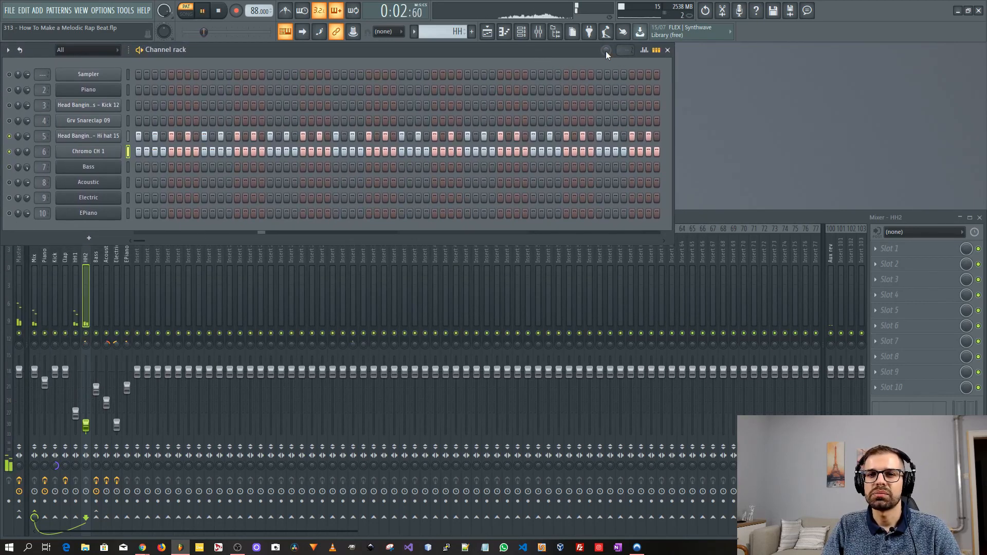
Restore the channel rack's main swing to 29% with the copied value, play the HH pattern with it and stop.
{"action": "right_click", "coordinate": [605, 51]}
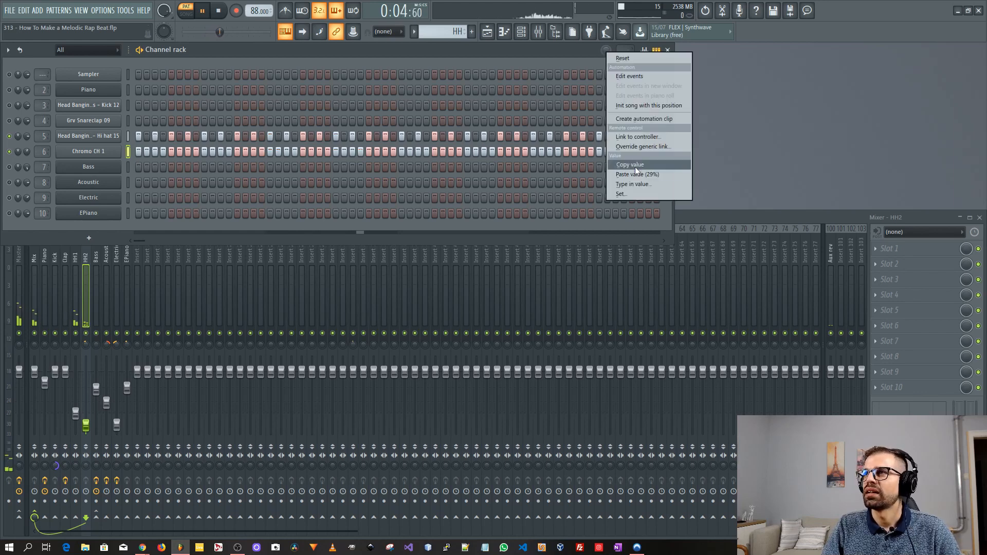
{"action": "left_click", "coordinate": [637, 174]}
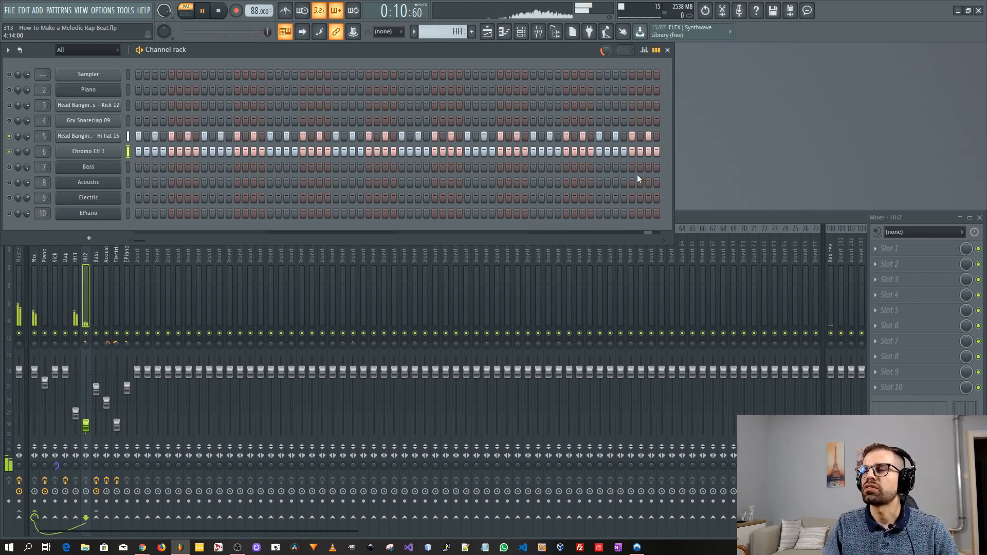
{"action": "key", "text": "space"}
Review the Drums, HH, Piano and Bass clips in the playlist arrangement.
{"action": "left_click", "coordinate": [487, 32]}
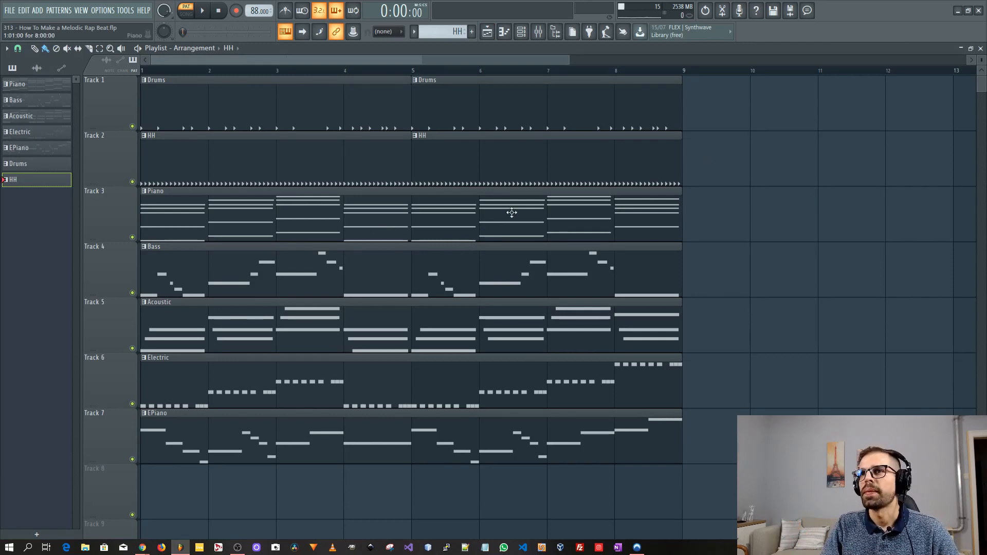
{"action": "left_click_drag", "start_coordinate": [701, 214], "coordinate": [142, 78]}
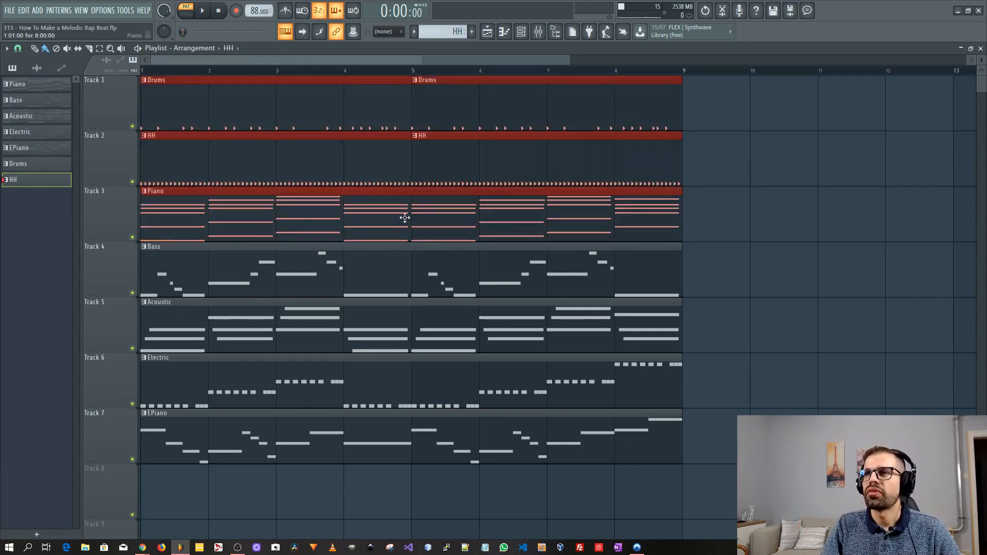
{"action": "left_click", "coordinate": [753, 208]}
{"action": "left_click", "coordinate": [287, 274]}
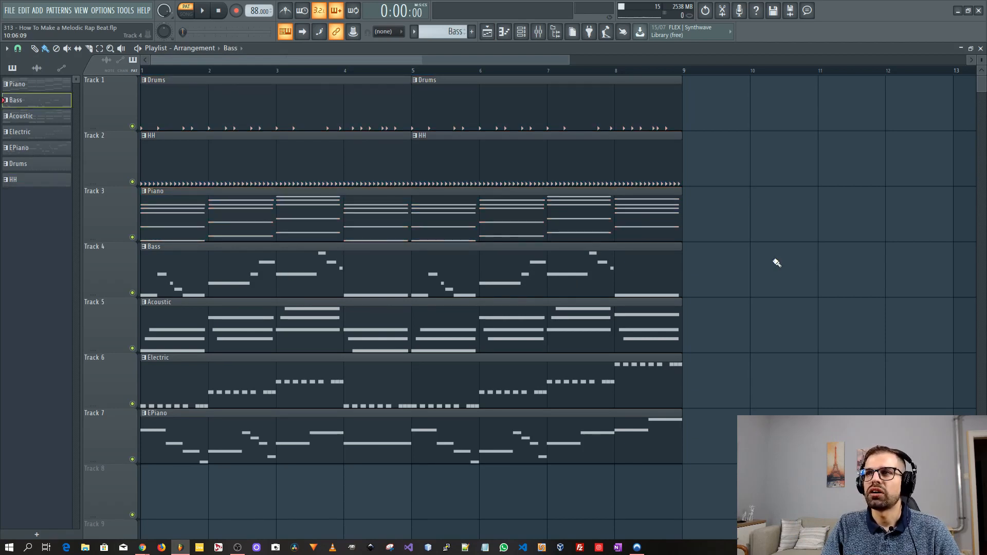
Open the Piano pattern in the piano roll and highlight the lowest note of each of the eight chords.
{"action": "double_click", "coordinate": [268, 224]}
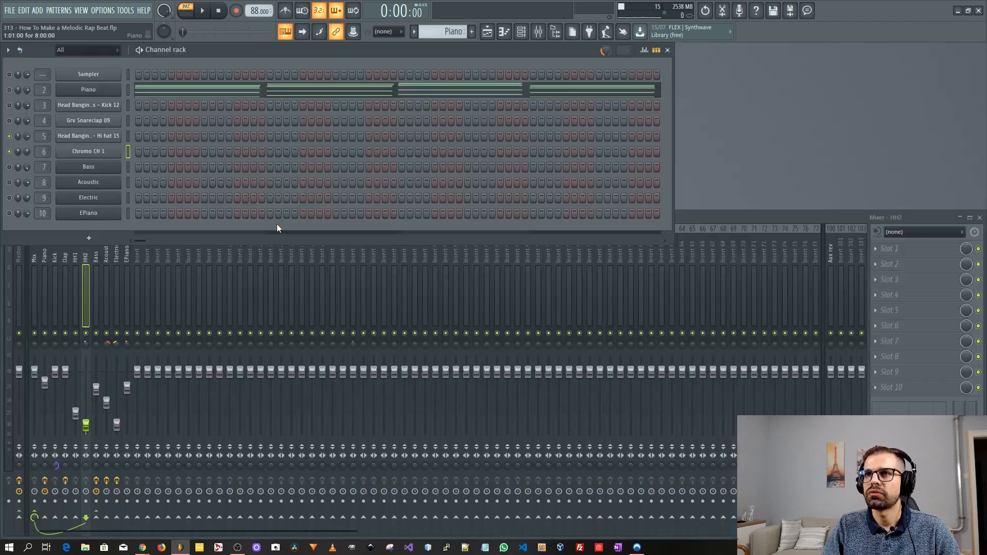
{"action": "left_click", "coordinate": [227, 94]}
{"action": "left_click_drag", "start_coordinate": [242, 400], "coordinate": [101, 357]}
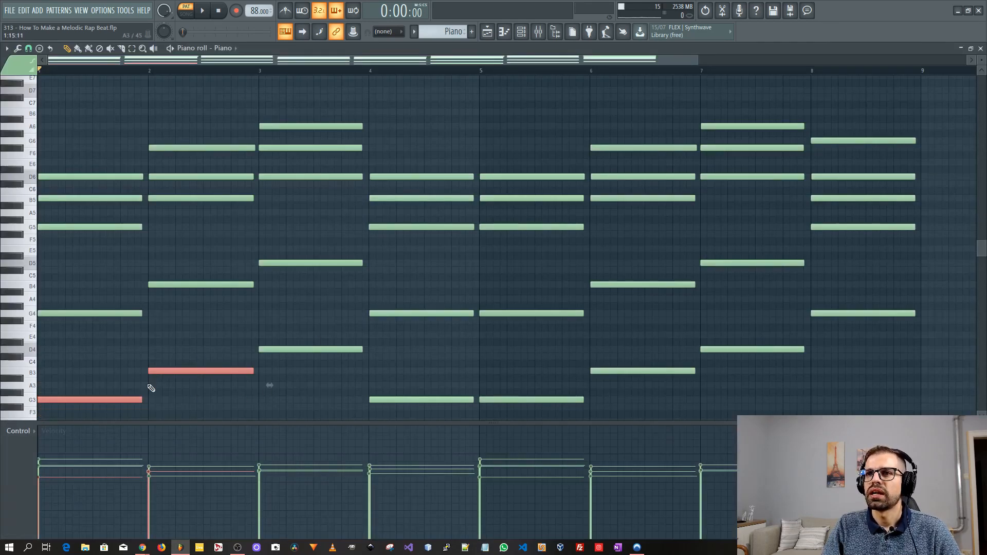
{"action": "scroll", "coordinate": [269, 327], "scroll_direction": "down", "scroll_amount": 2}
{"action": "left_click", "coordinate": [277, 349], "text": "ctrl+shift"}
{"action": "left_click", "coordinate": [359, 399], "text": "ctrl+shift"}
{"action": "left_click", "coordinate": [421, 400], "text": "ctrl+shift"}
{"action": "left_click", "coordinate": [514, 370], "text": "ctrl+shift"}
{"action": "left_click", "coordinate": [599, 347], "text": "ctrl+shift"}
{"action": "left_click", "coordinate": [674, 310], "text": "ctrl+shift"}
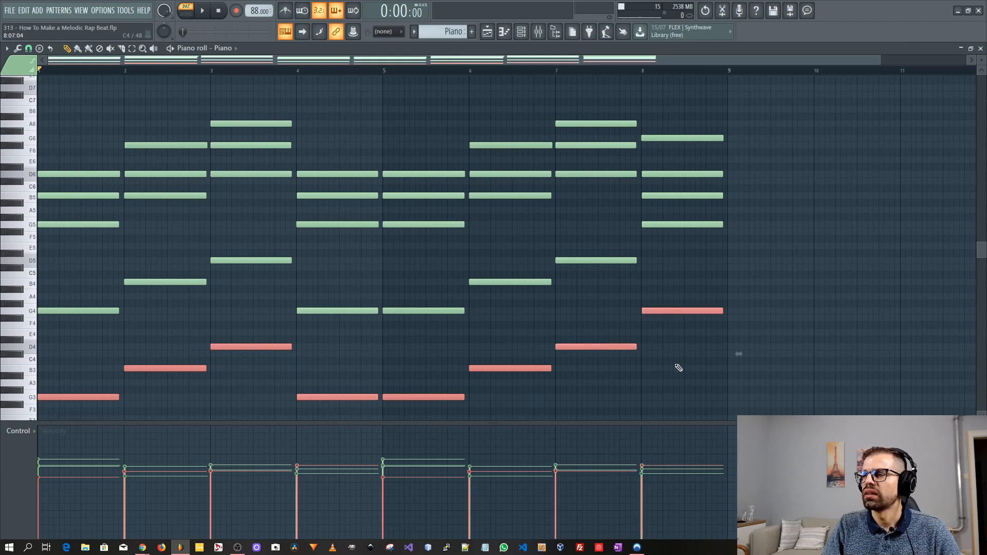
Switch the piano roll to the Bass channel and Bass pattern and view the bass notes.
{"action": "left_click", "coordinate": [233, 48]}
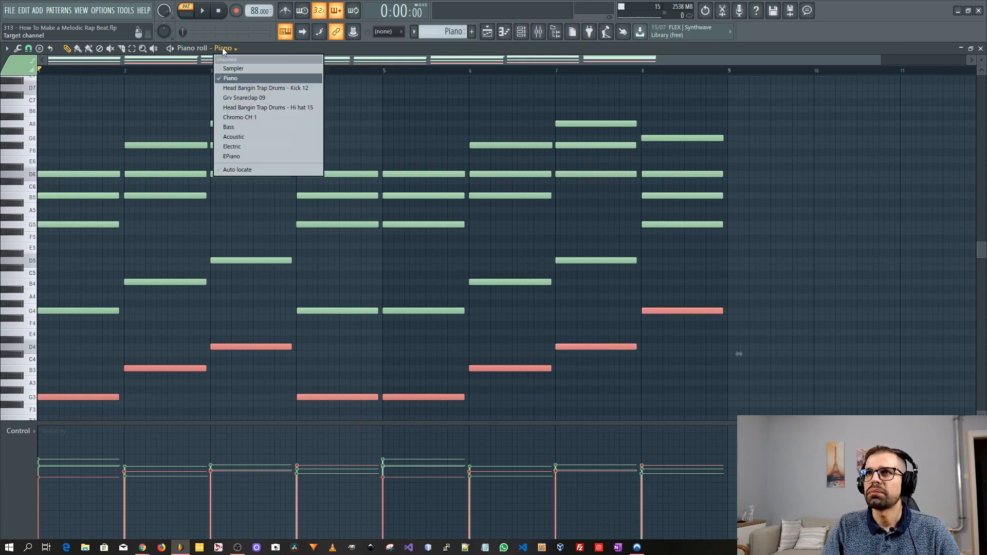
{"action": "left_click", "coordinate": [242, 127]}
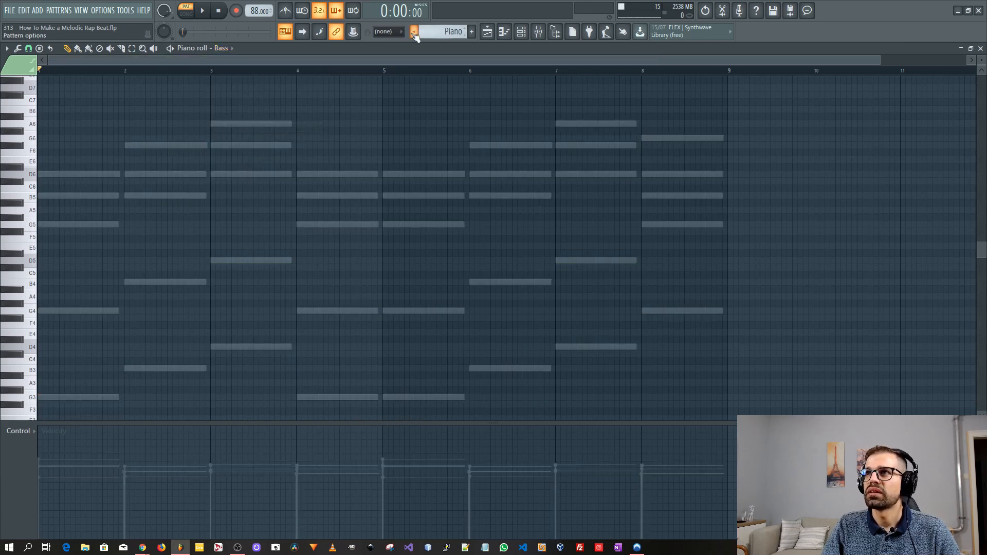
{"action": "left_click", "coordinate": [414, 33]}
{"action": "left_click", "coordinate": [431, 54]}
{"action": "scroll", "coordinate": [125, 321], "scroll_direction": "down", "scroll_amount": 5}
{"action": "scroll", "coordinate": [431, 348], "scroll_direction": "up", "scroll_amount": 1}
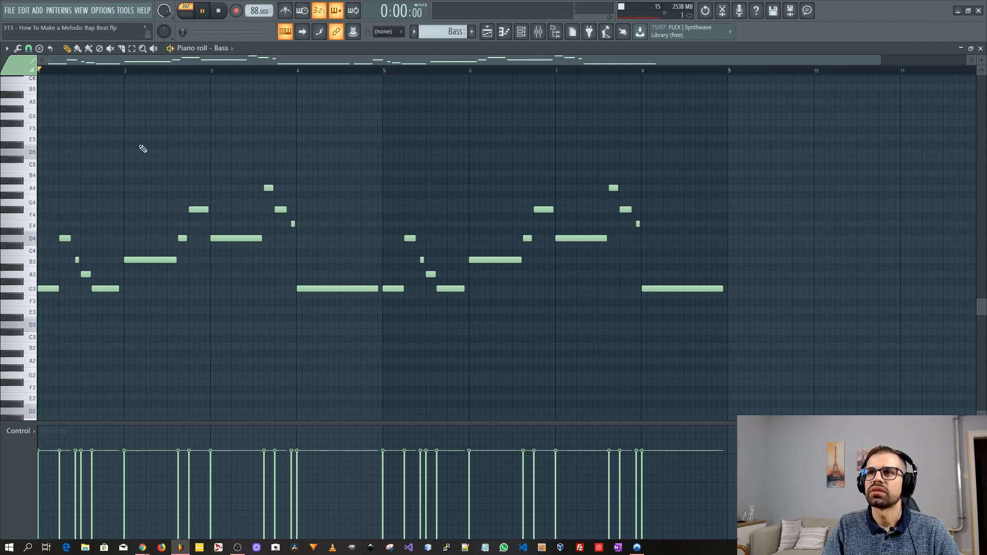
Toggle solo on the Hi hat 15 and Chromo CH 1 channels until every channel in the rack is active.
{"action": "key", "text": "F7"}
{"action": "right_click", "coordinate": [9, 136]}
{"action": "left_click", "coordinate": [12, 140]}
{"action": "right_click", "coordinate": [10, 138]}
{"action": "left_click", "coordinate": [14, 141]}
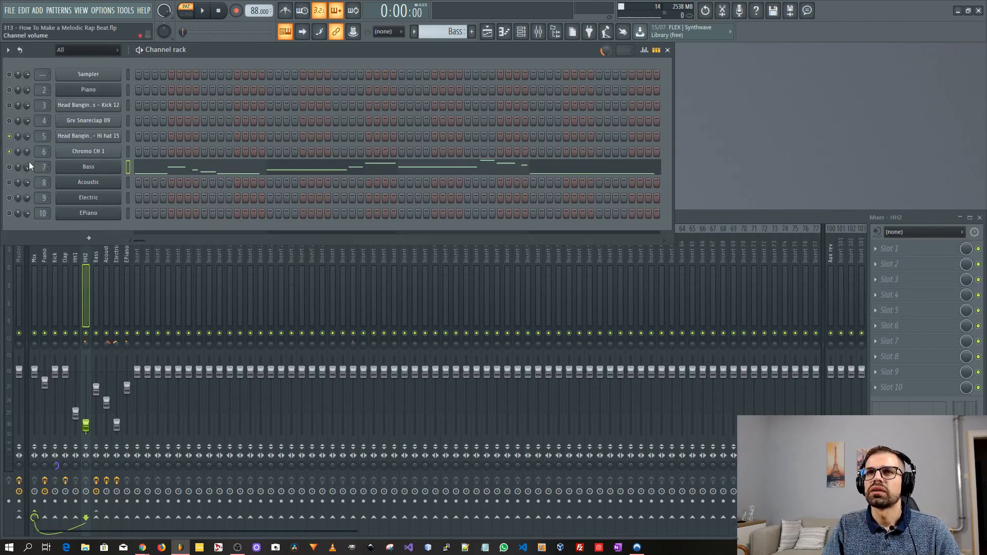
{"action": "right_click", "coordinate": [10, 152]}
{"action": "left_click", "coordinate": [25, 156]}
{"action": "right_click", "coordinate": [9, 152]}
{"action": "left_click", "coordinate": [29, 157]}
{"action": "right_click", "coordinate": [12, 159]}
{"action": "left_click", "coordinate": [23, 160]}
{"action": "right_click", "coordinate": [15, 159]}
{"action": "left_click", "coordinate": [23, 162]}
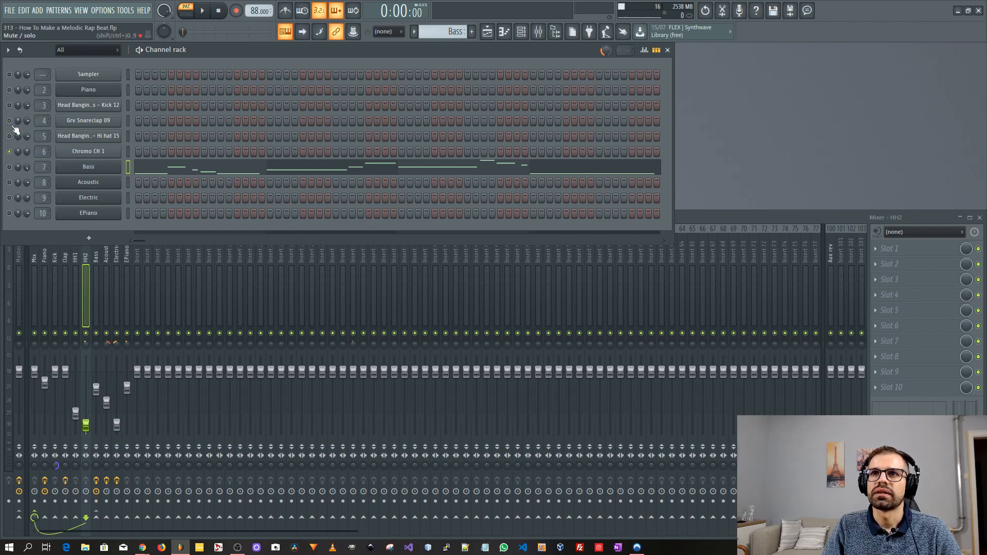
{"action": "right_click", "coordinate": [12, 152]}
{"action": "left_click", "coordinate": [24, 158]}
{"action": "right_click", "coordinate": [12, 153]}
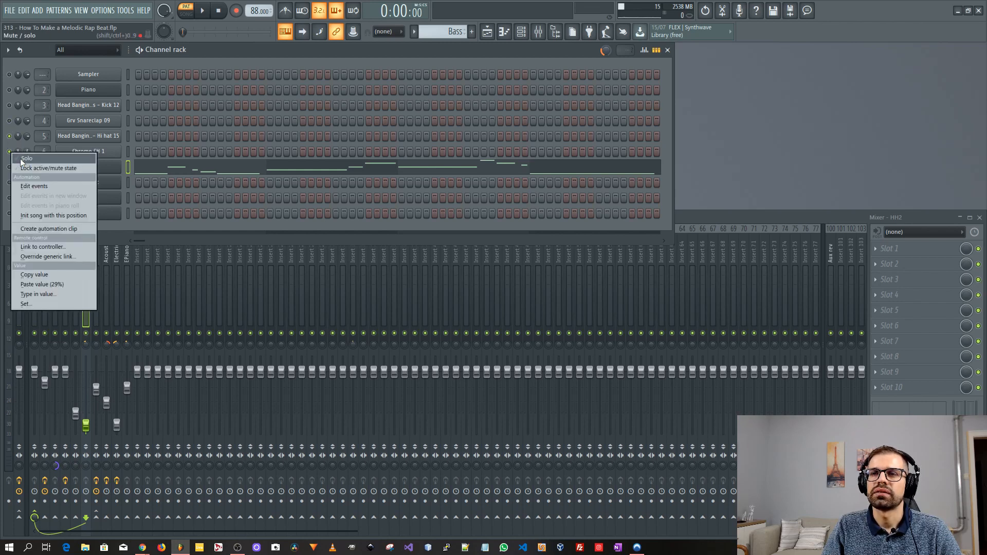
{"action": "left_click", "coordinate": [12, 161]}
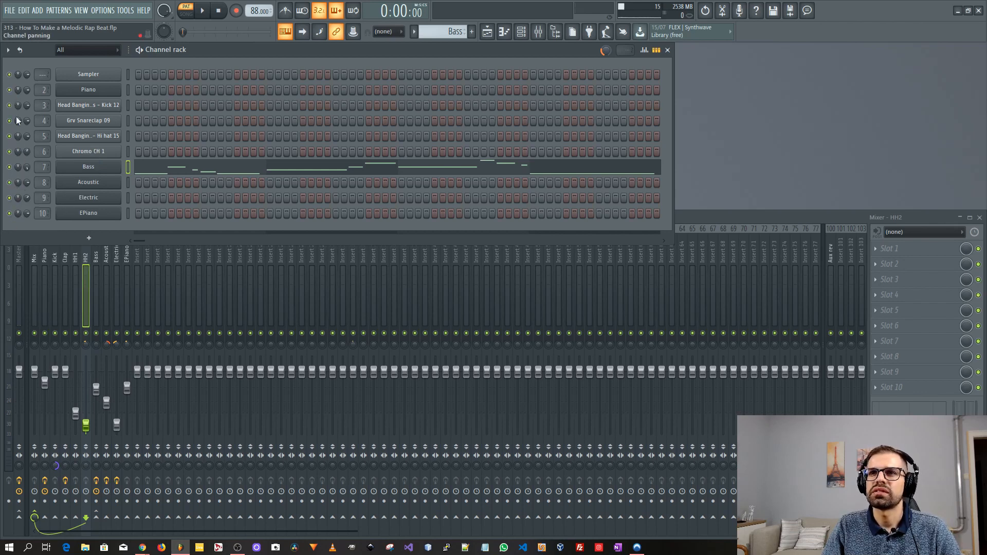
{"action": "right_click", "coordinate": [10, 167]}
{"action": "left_click", "coordinate": [21, 172]}
{"action": "right_click", "coordinate": [9, 168]}
{"action": "left_click", "coordinate": [24, 174]}
Play the Bass pattern in its piano roll, point out the notes in its second half, and stop playback.
{"action": "left_click", "coordinate": [271, 167]}
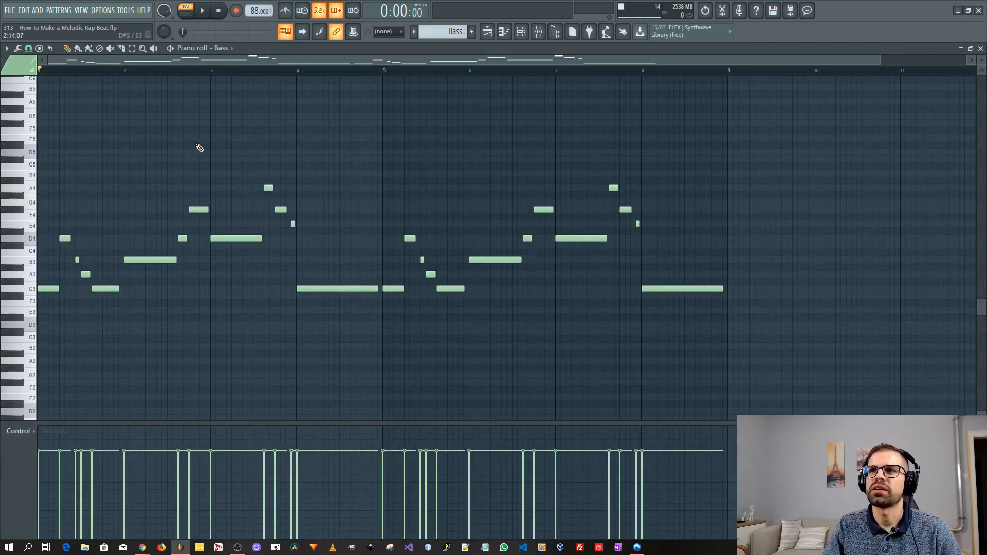
{"action": "key", "text": "space"}
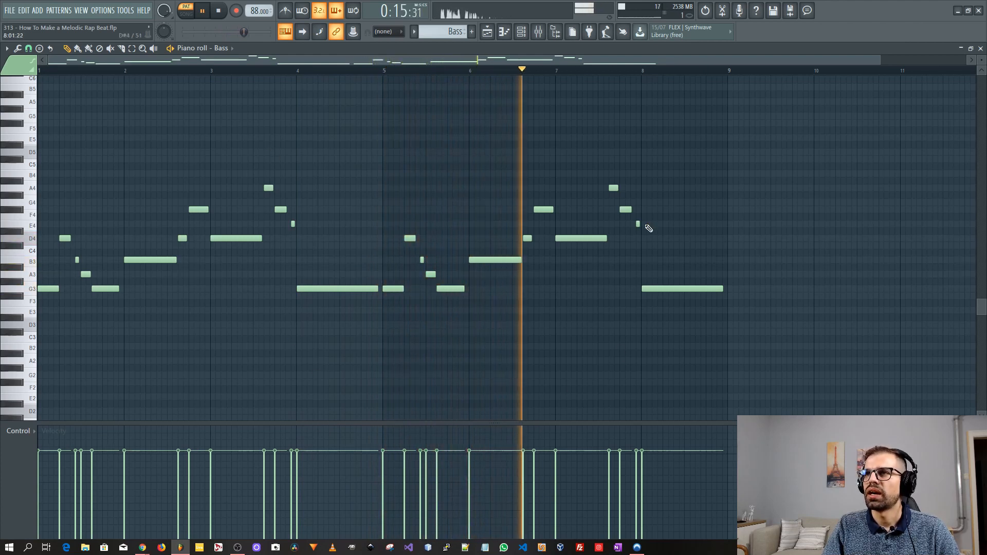
{"action": "left_click_drag", "start_coordinate": [364, 332], "coordinate": [750, 127]}
{"action": "left_click", "coordinate": [823, 163], "text": "ctrl"}
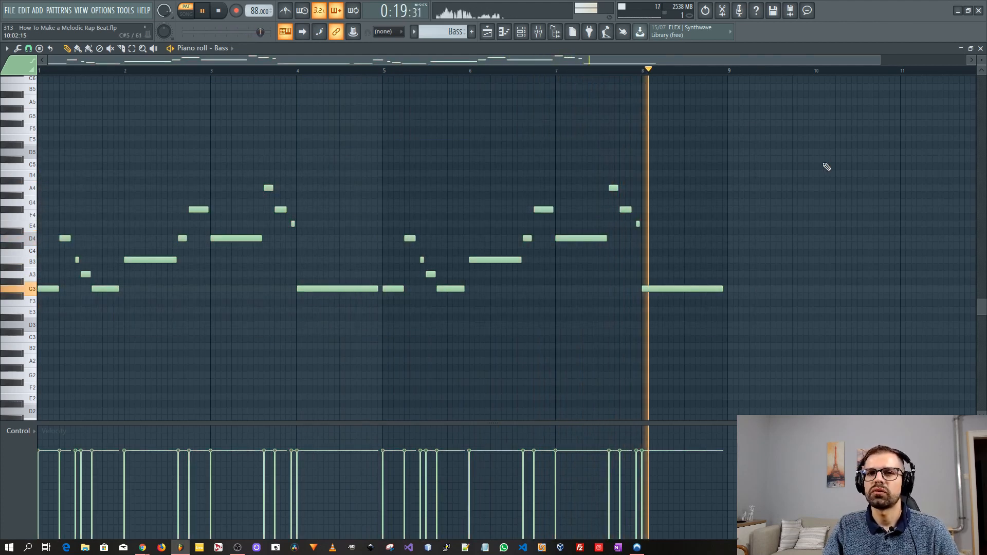
{"action": "key", "text": "Escape"}
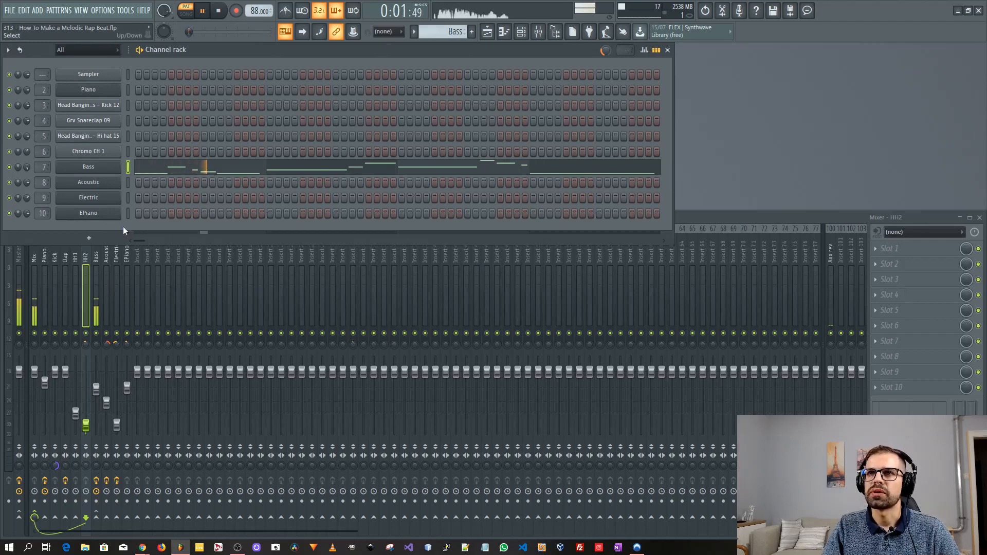
{"action": "key", "text": "space"}
Switch to song mode and play the arrangement with only the Bass and Kick mixer tracks audible, inspecting the Kick's routing.
{"action": "key", "text": "F5"}
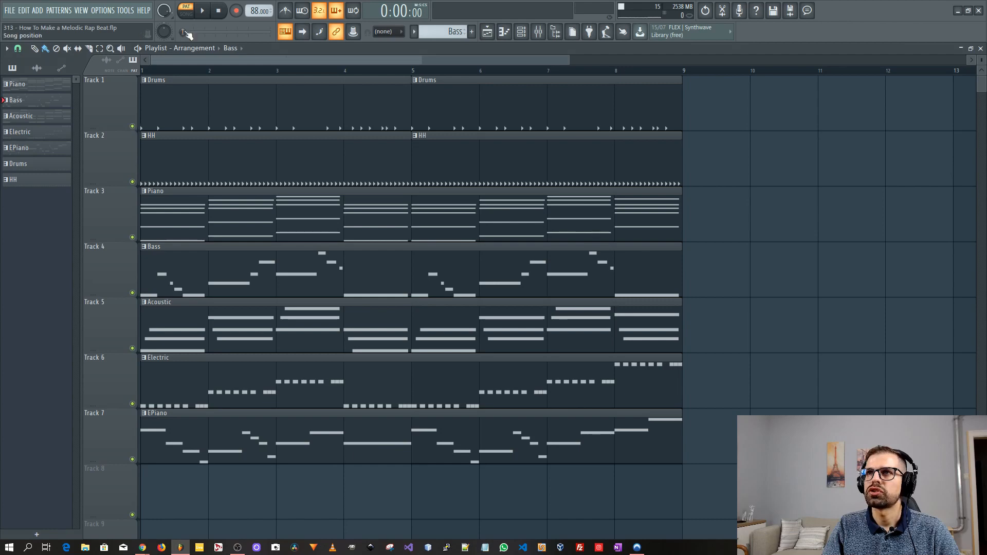
{"action": "key", "text": "l"}
{"action": "left_click", "coordinate": [980, 49]}
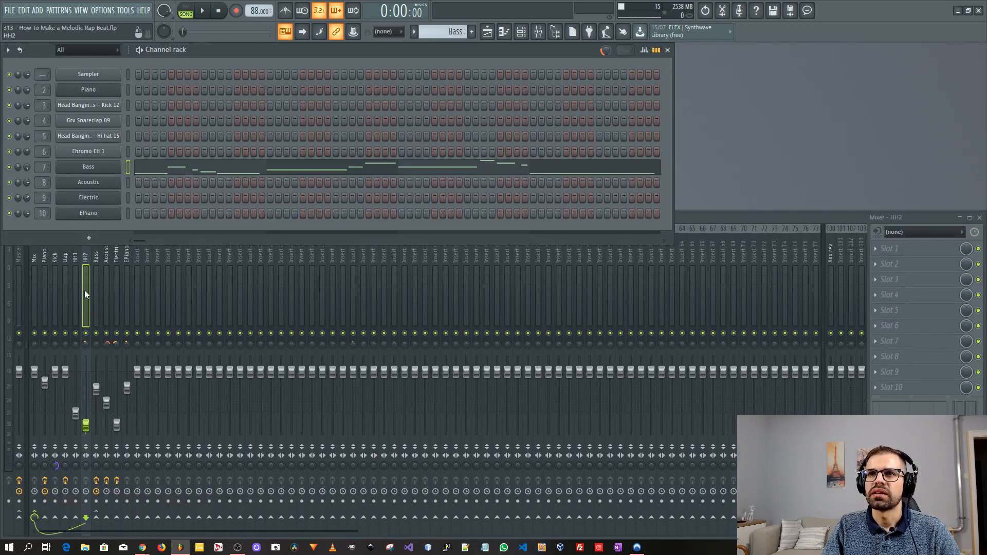
{"action": "left_click", "coordinate": [94, 298]}
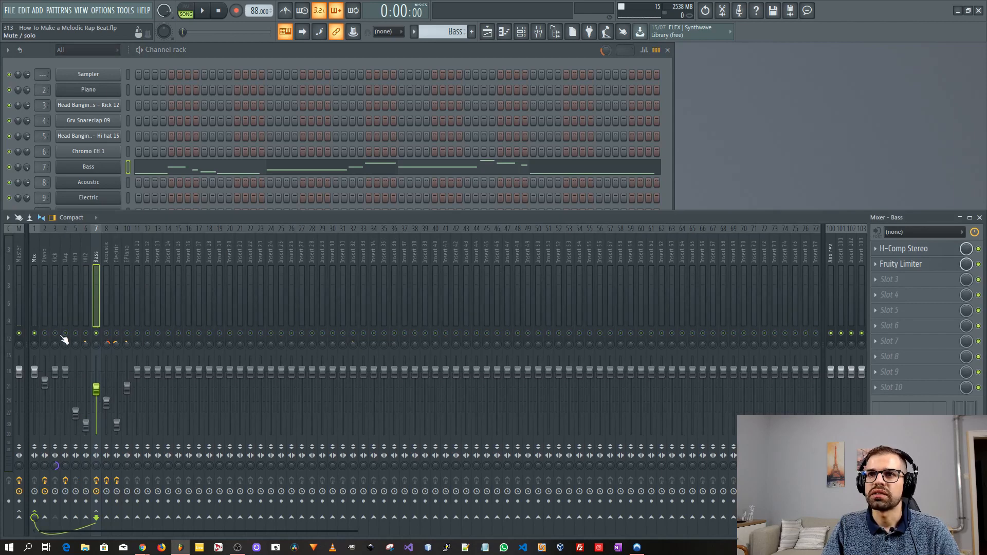
{"action": "key", "text": "space"}
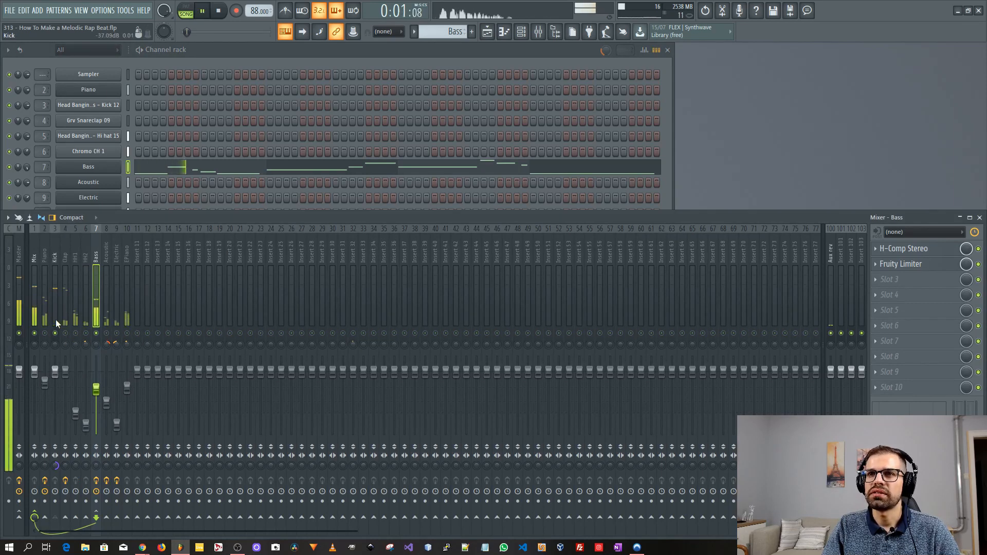
{"action": "left_click", "coordinate": [58, 316]}
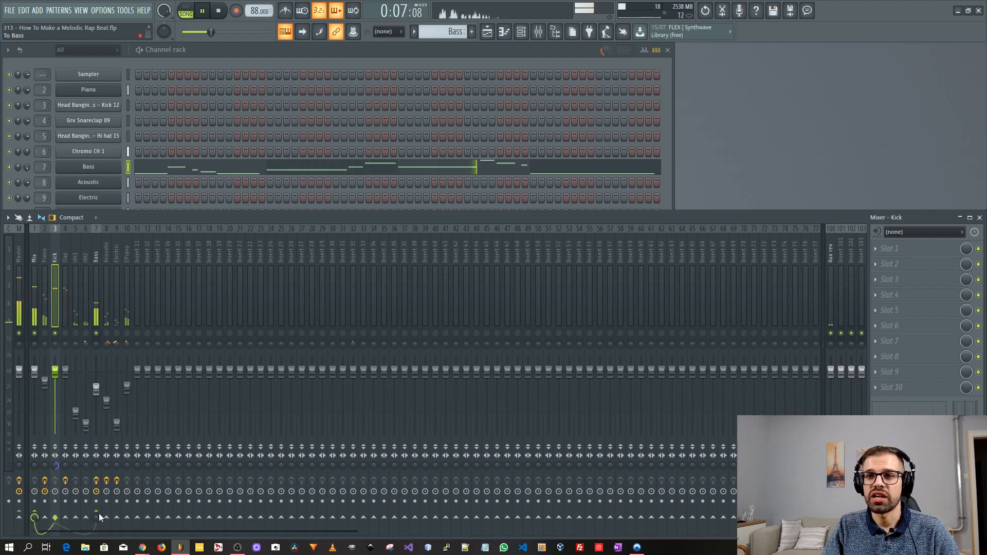
Open Fruity Limiter on the Bass mixer track and watch its sidechain compression curve during playback.
{"action": "left_click", "coordinate": [97, 257]}
{"action": "left_click", "coordinate": [919, 266]}
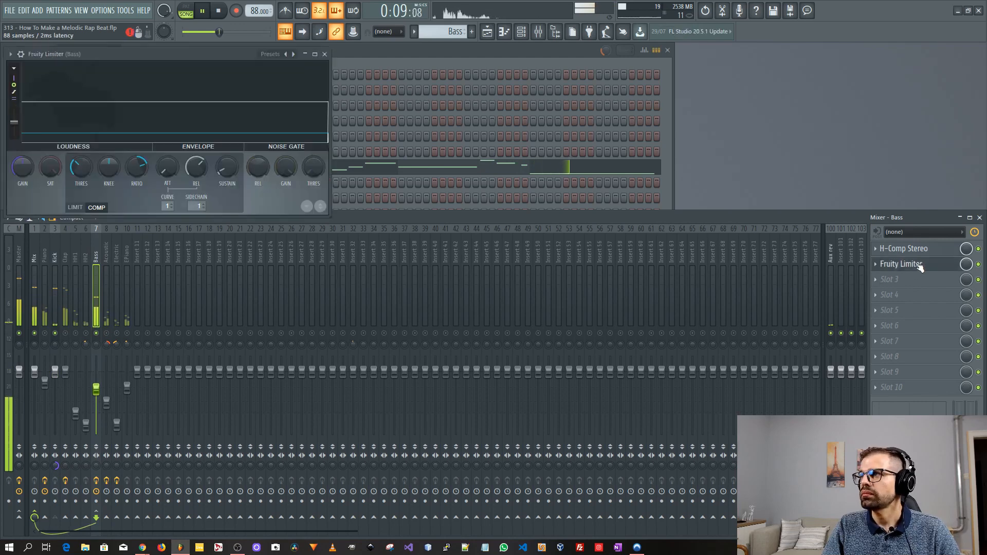
{"action": "left_click_drag", "start_coordinate": [166, 56], "coordinate": [258, 130]}
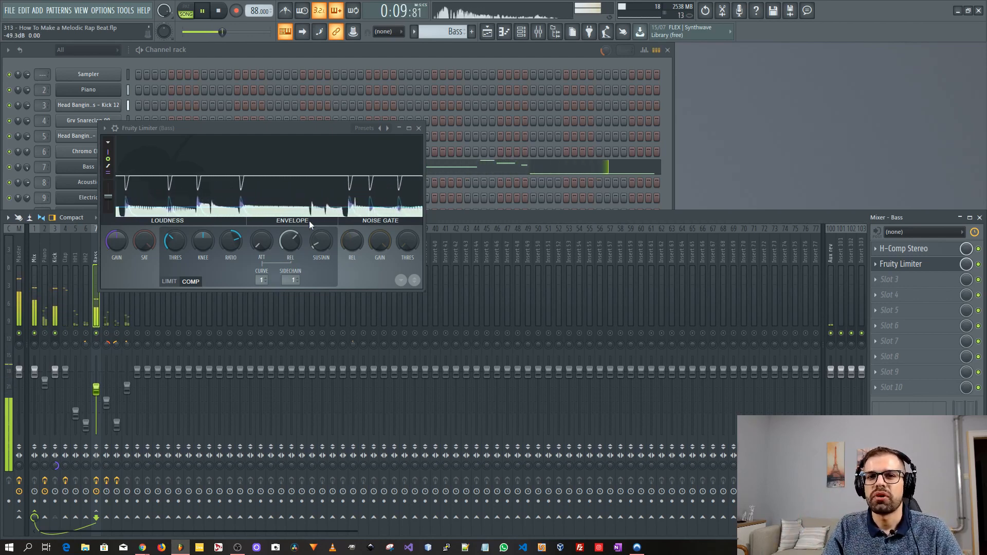
{"action": "left_click_drag", "start_coordinate": [308, 128], "coordinate": [425, 105]}
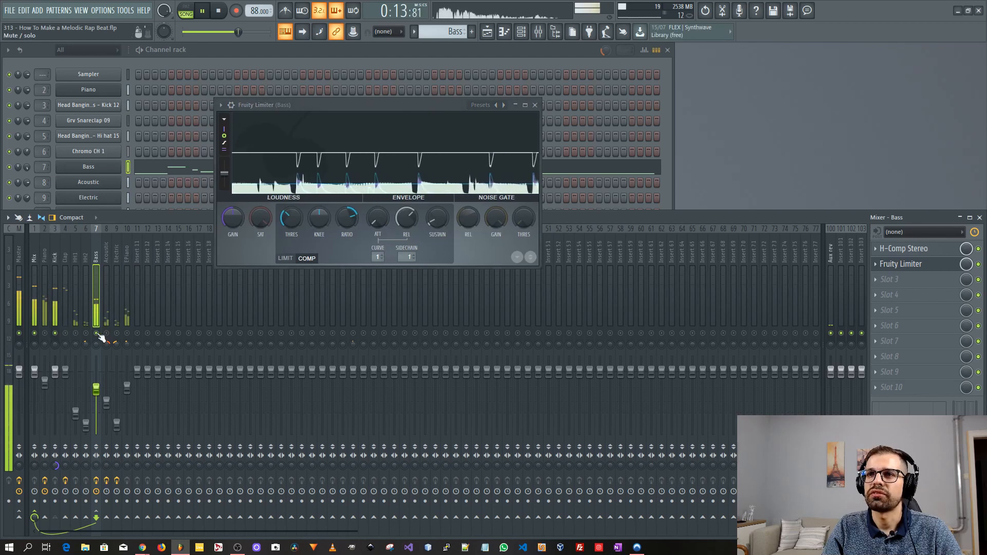
Stop the song, bring all mixer tracks back in and close the Fruity Limiter.
{"action": "key", "text": "space"}
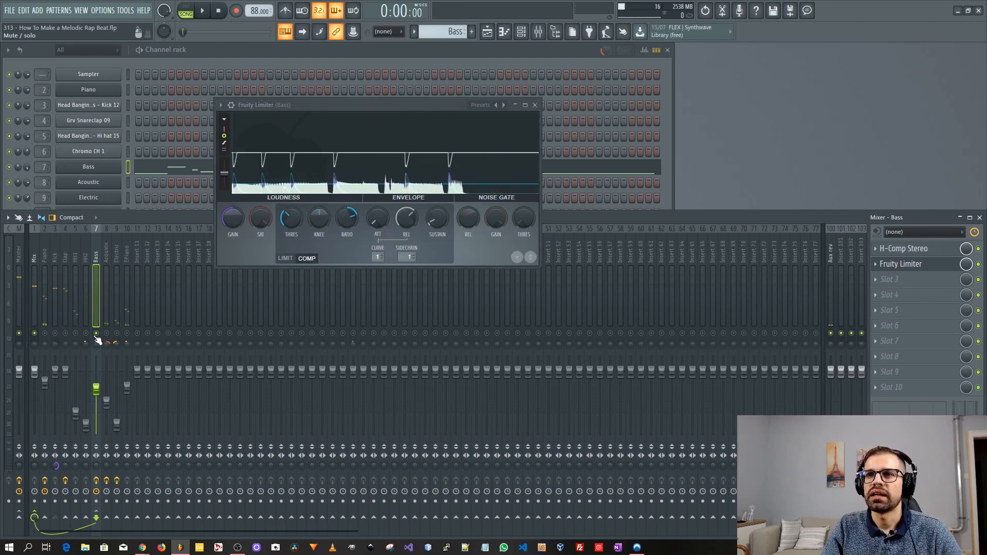
{"action": "right_click", "coordinate": [97, 334]}
{"action": "left_click", "coordinate": [534, 104]}
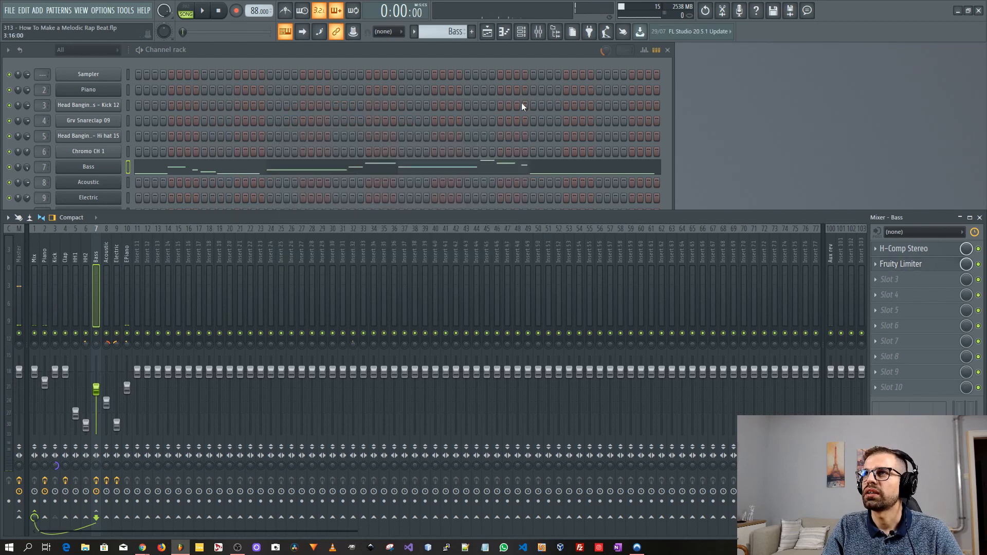
Open the Acoustic pattern in the piano roll and examine its staggered chord notes.
{"action": "left_click", "coordinate": [487, 33]}
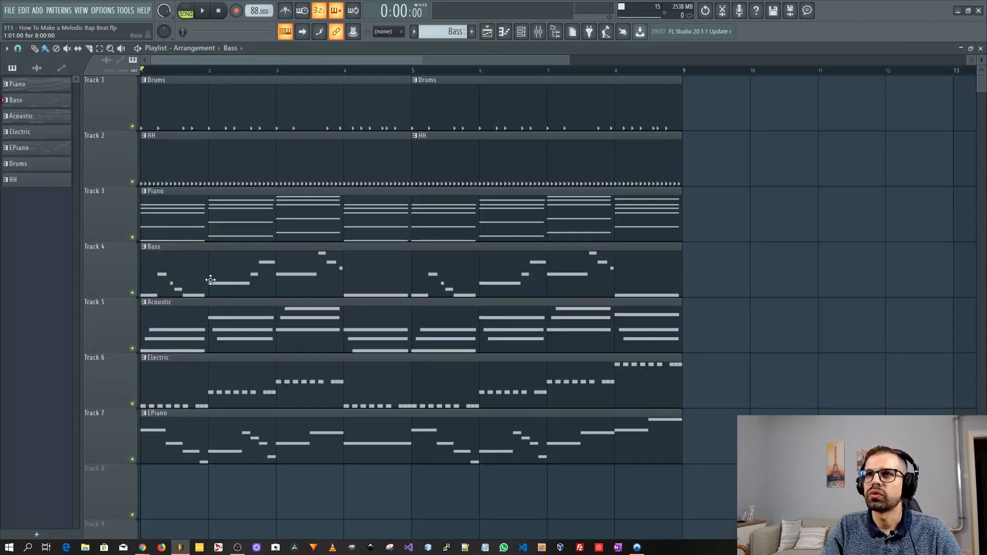
{"action": "key", "text": "F5"}
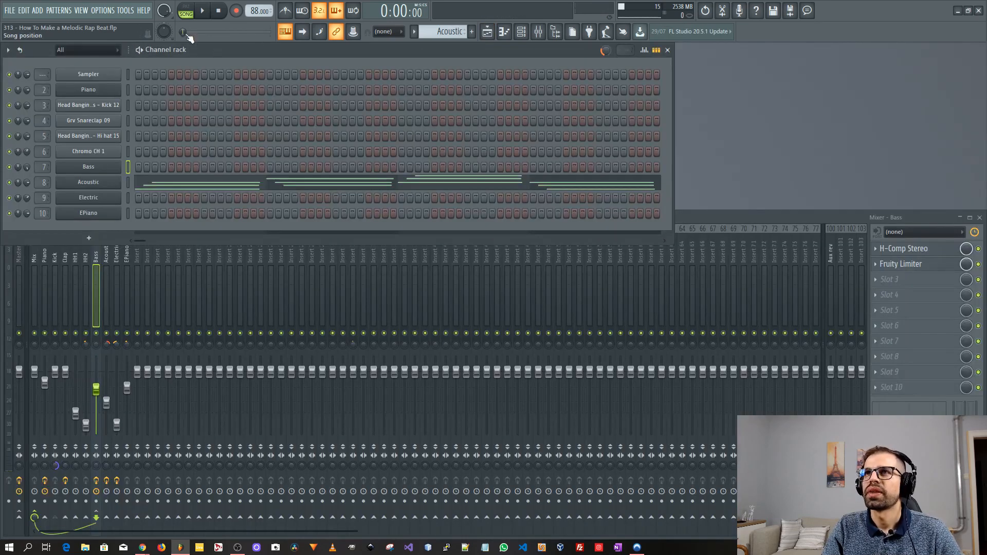
{"action": "left_click", "coordinate": [218, 184]}
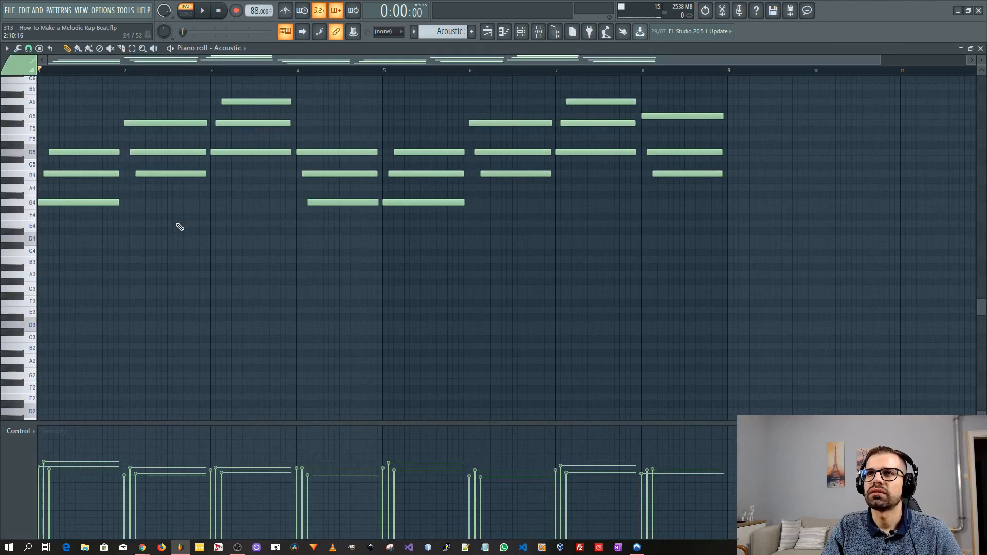
{"action": "scroll", "coordinate": [174, 259], "scroll_direction": "up", "scroll_amount": 4}
{"action": "right_click", "coordinate": [187, 310], "text": "ctrl"}
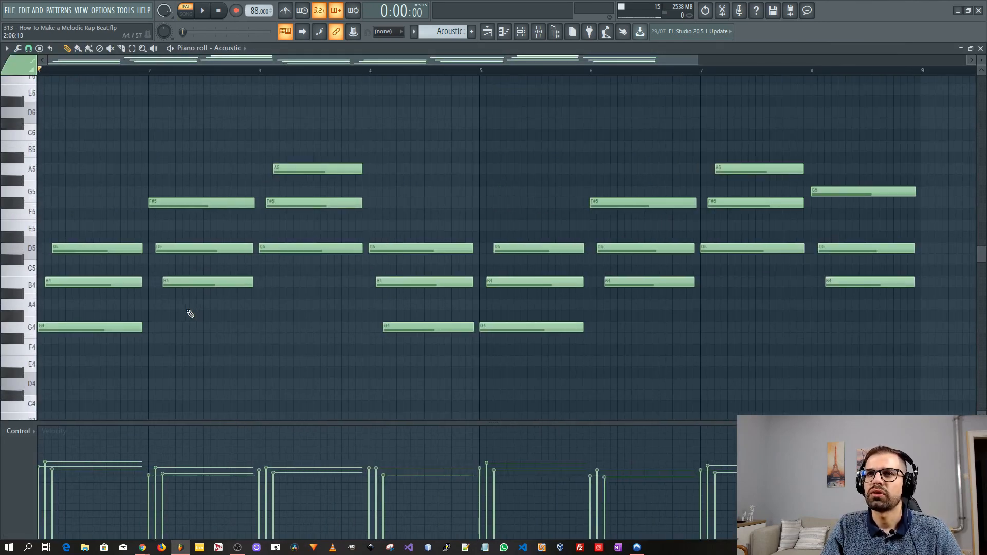
{"action": "scroll", "coordinate": [190, 313], "scroll_direction": "down", "scroll_amount": 2, "text": "ctrl"}
Open the Strumizer tool for the Acoustic chords, review its settings and close it without applying.
{"action": "left_click_drag", "start_coordinate": [721, 128], "coordinate": [41, 369]}
{"action": "left_click", "coordinate": [201, 402]}
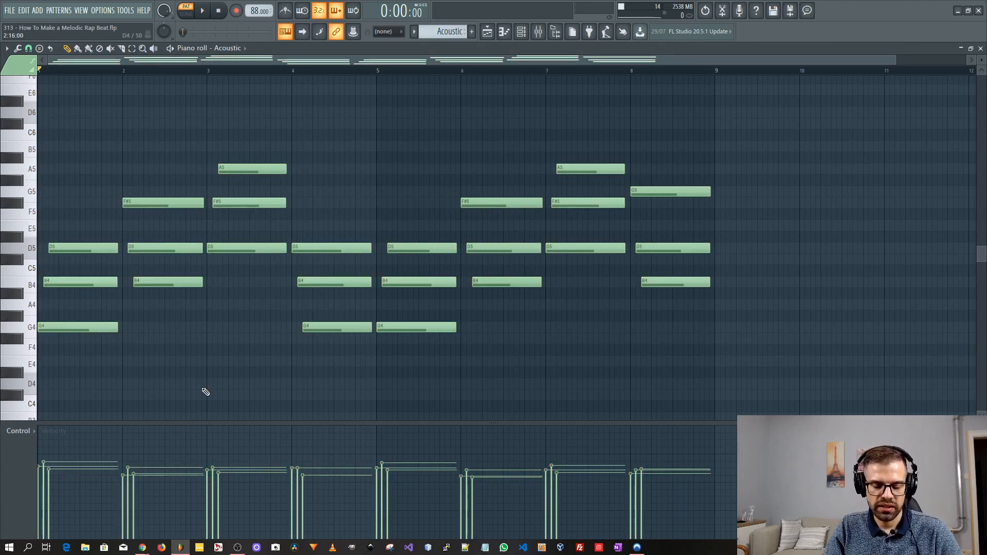
{"action": "key", "text": "alt+s"}
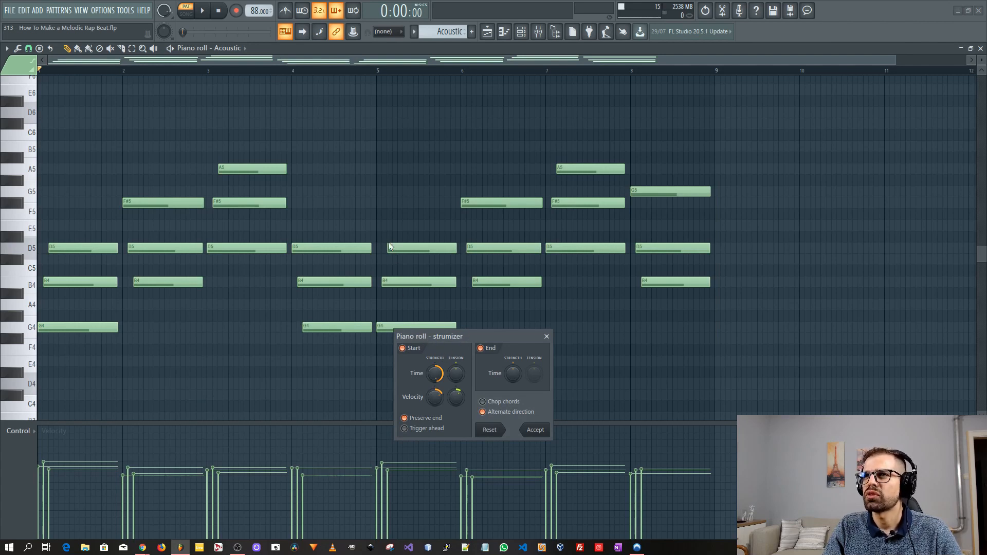
{"action": "left_click", "coordinate": [545, 337]}
Examine the staggered note starts of the first Acoustic chords, selecting notes to compare strum directions, and play the pattern.
{"action": "scroll", "coordinate": [64, 268], "scroll_direction": "up", "scroll_amount": 5}
{"action": "left_click_drag", "start_coordinate": [483, 265], "coordinate": [563, 261]}
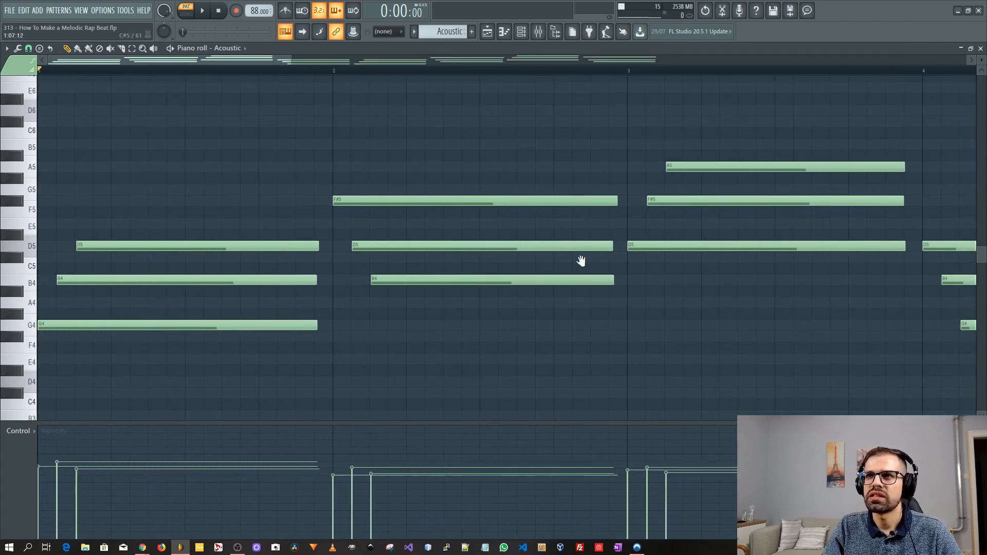
{"action": "left_click_drag", "start_coordinate": [97, 207], "coordinate": [100, 261]}
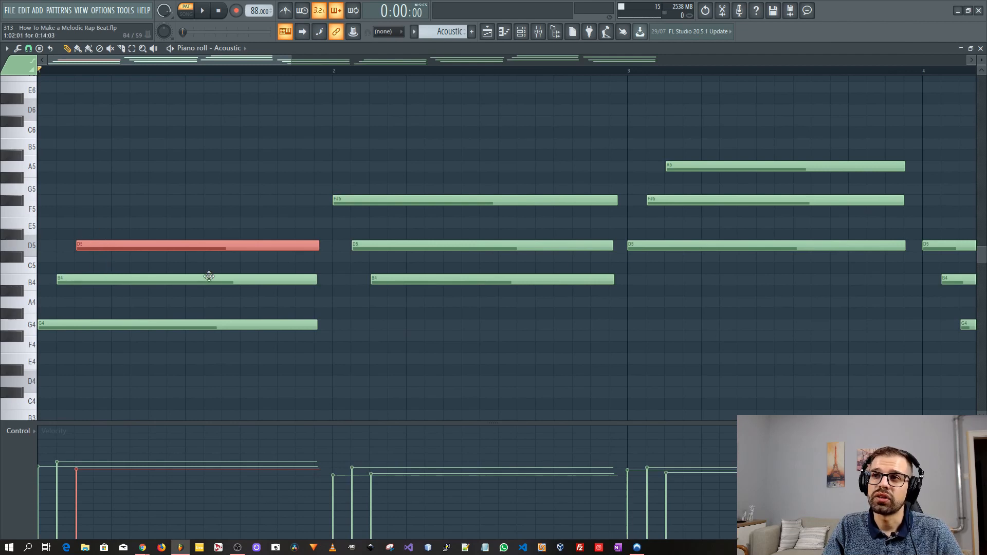
{"action": "left_click_drag", "start_coordinate": [380, 172], "coordinate": [468, 337]}
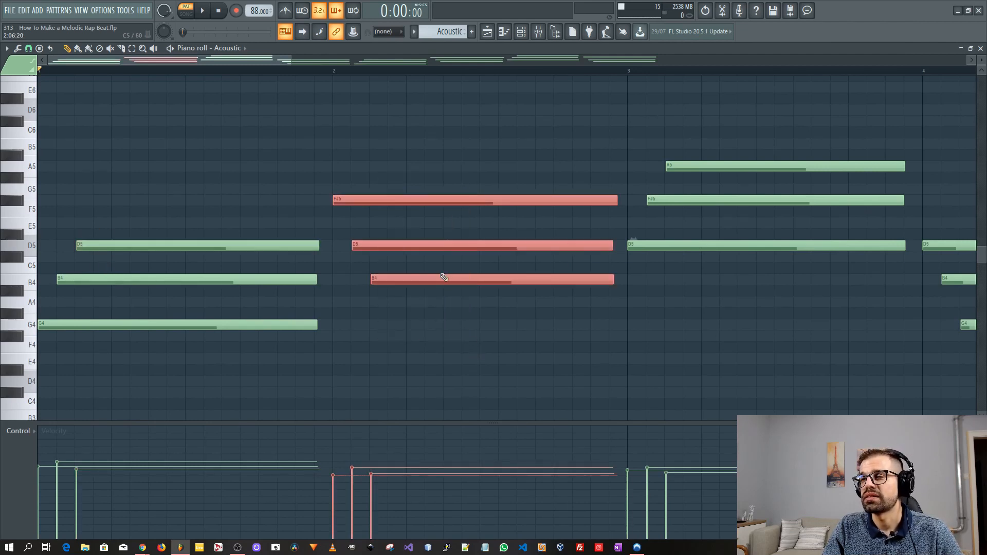
{"action": "left_click_drag", "start_coordinate": [440, 265], "coordinate": [439, 301]}
{"action": "left_click", "coordinate": [440, 334], "text": "ctrl"}
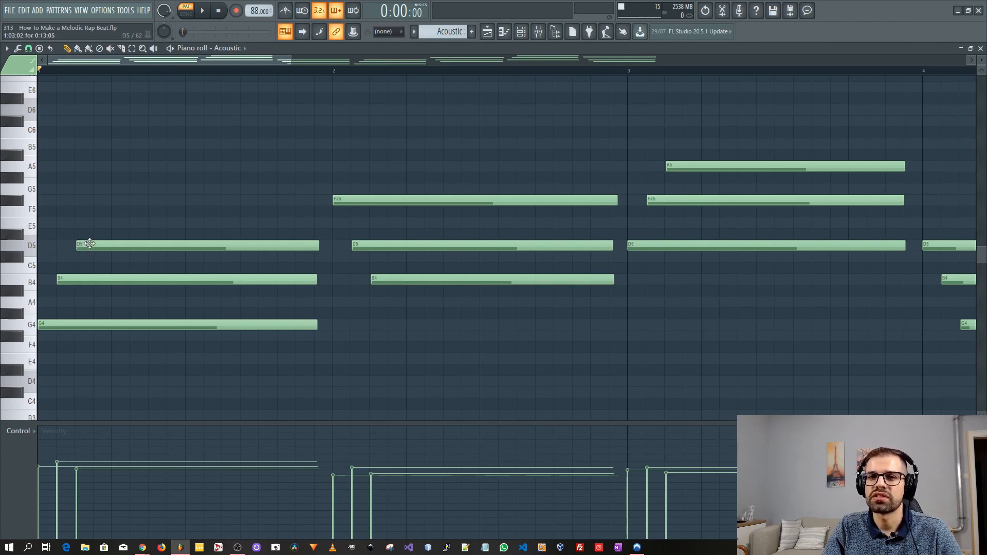
{"action": "scroll", "coordinate": [282, 304], "scroll_direction": "down", "scroll_amount": 5}
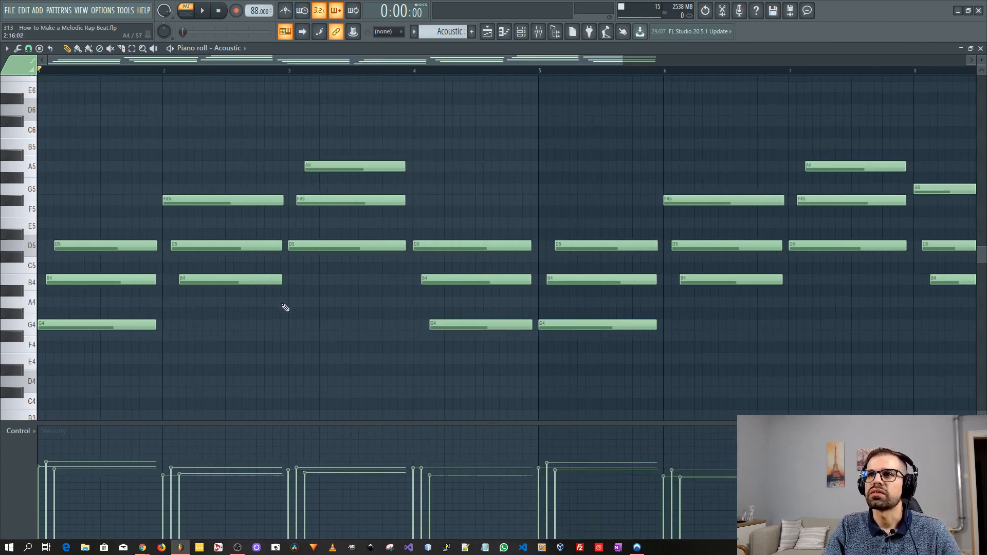
{"action": "key", "text": "space"}
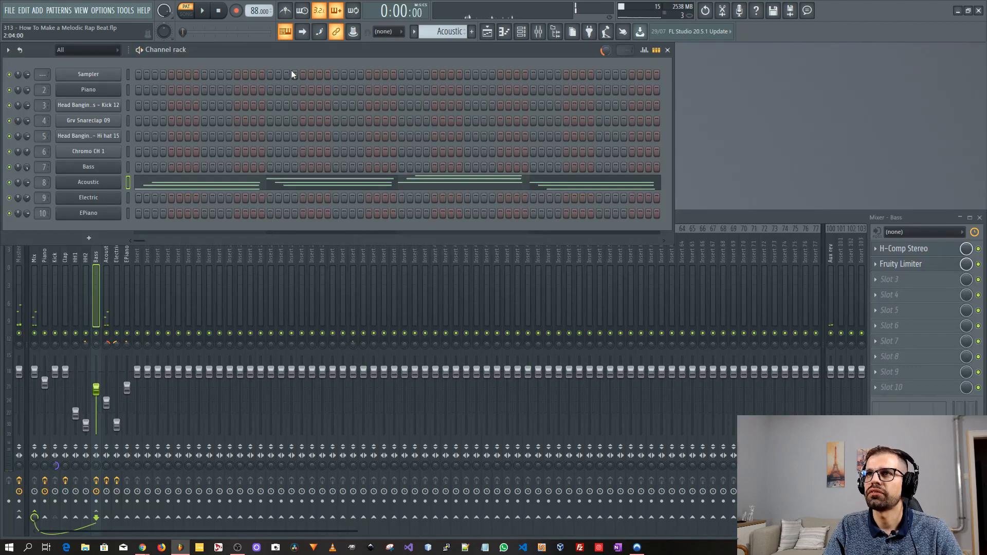
Open the Electric pattern's notes in the piano roll and play it through the first bars, then stop.
{"action": "left_click", "coordinate": [482, 32]}
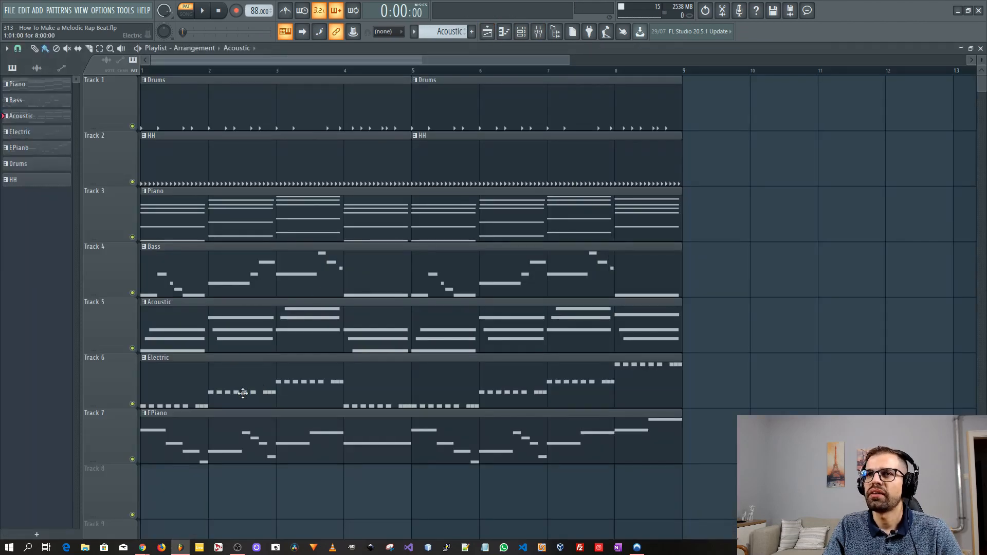
{"action": "key", "text": "F5"}
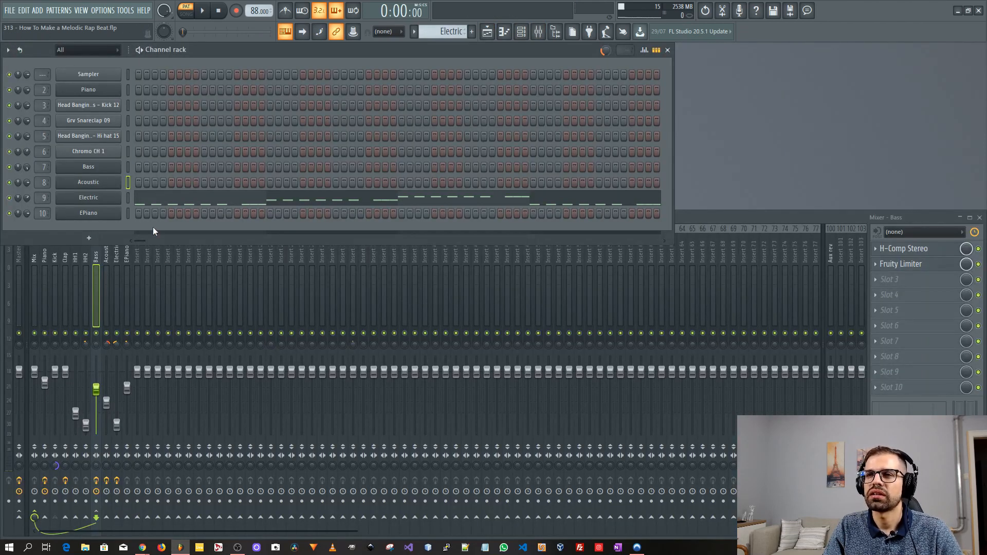
{"action": "left_click", "coordinate": [180, 200]}
{"action": "scroll", "coordinate": [257, 348], "scroll_direction": "up", "scroll_amount": 1}
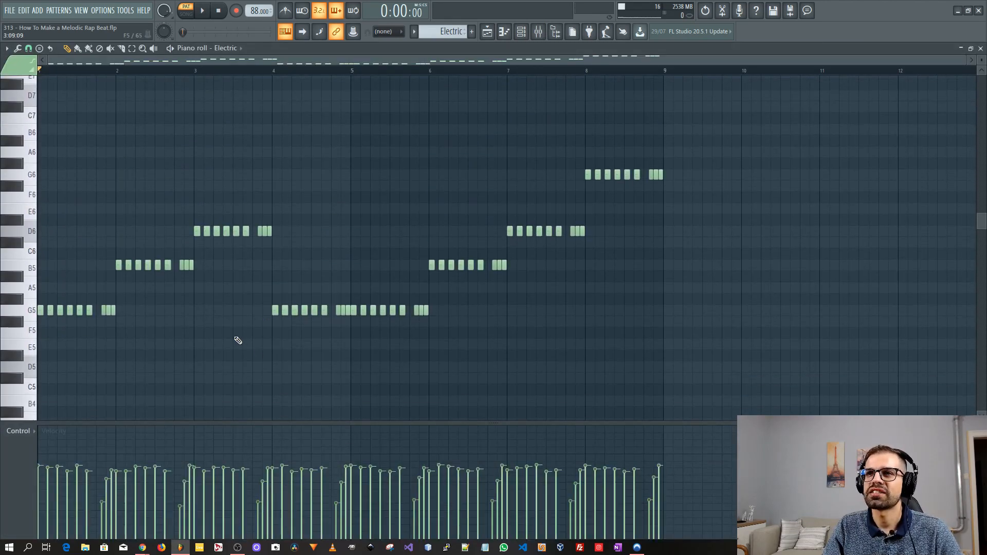
{"action": "scroll", "coordinate": [61, 353], "scroll_direction": "up", "scroll_amount": 3, "text": "ctrl"}
{"action": "scroll", "coordinate": [76, 278], "scroll_direction": "down", "scroll_amount": 1}
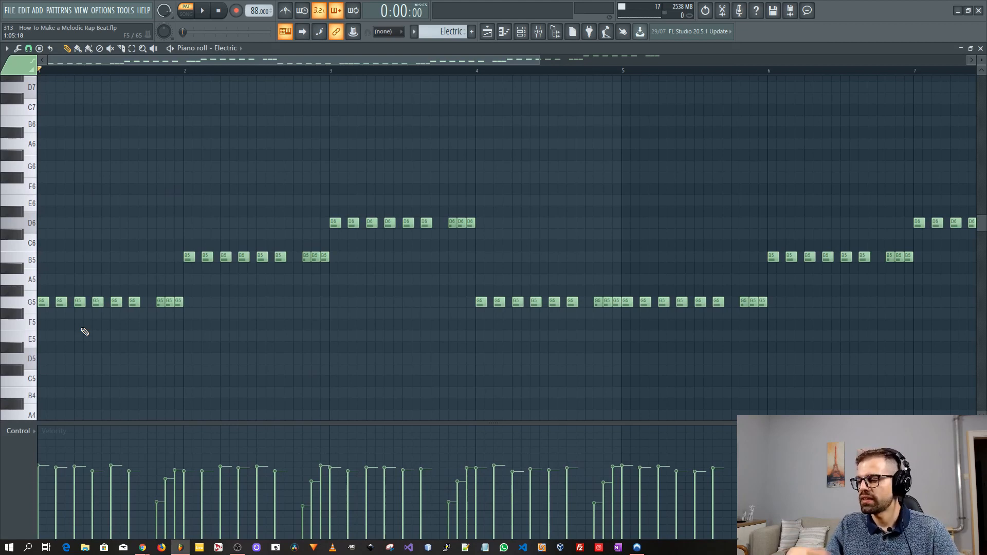
{"action": "key", "text": "space"}
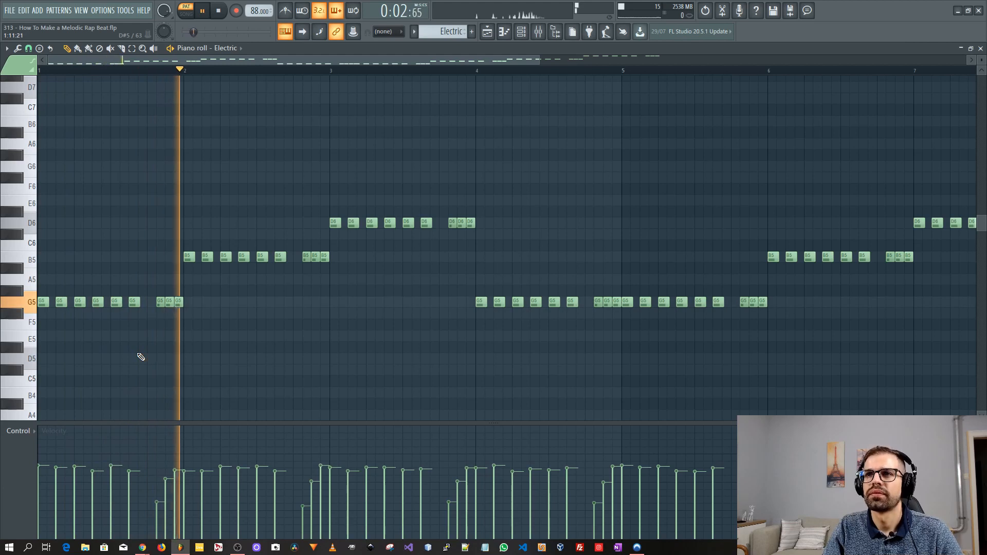
{"action": "scroll", "coordinate": [160, 352], "scroll_direction": "down", "scroll_amount": 2}
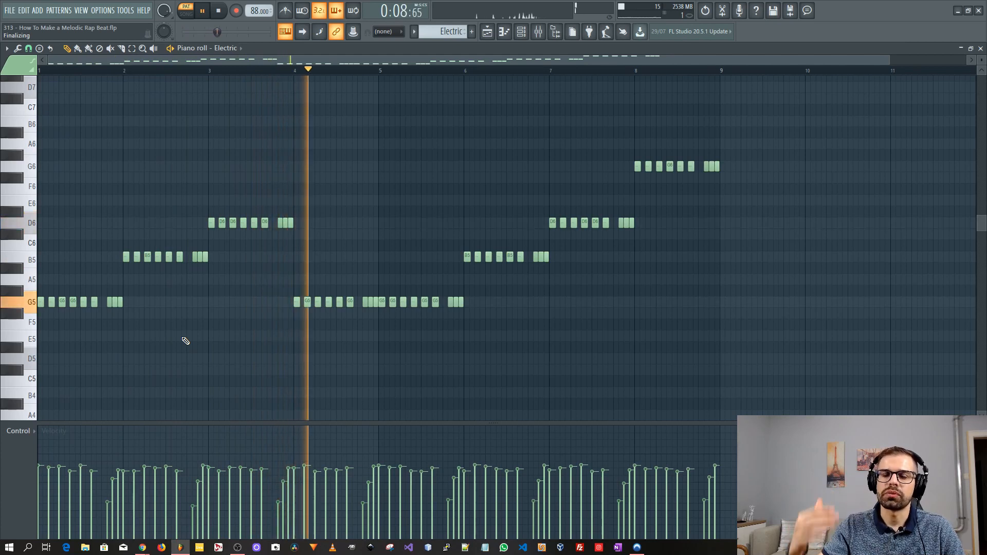
{"action": "key", "text": "space"}
Open the Piano pattern's notes and select one note per chord: G5, B5, D6, G5, G5, B5, D6, B5.
{"action": "left_click", "coordinate": [487, 33]}
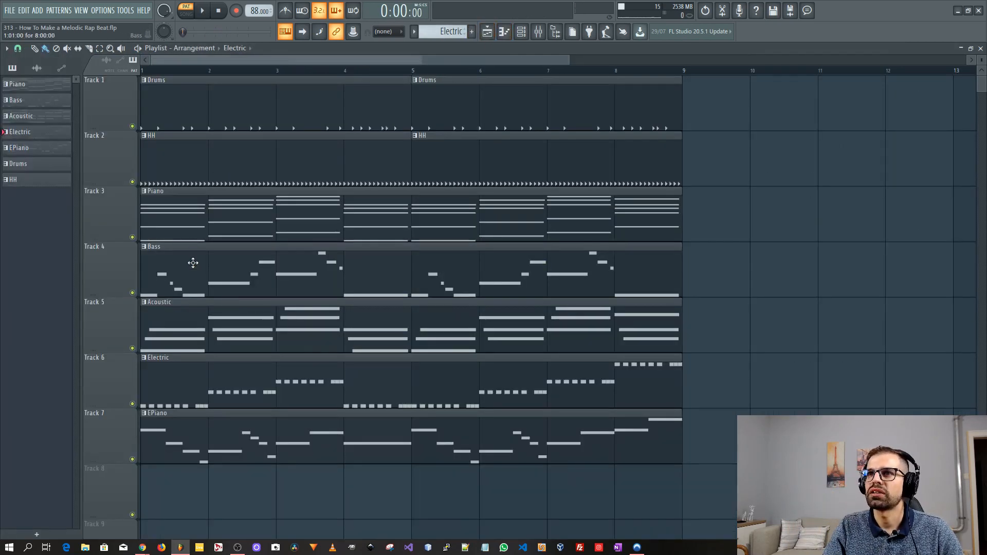
{"action": "double_click", "coordinate": [198, 220]}
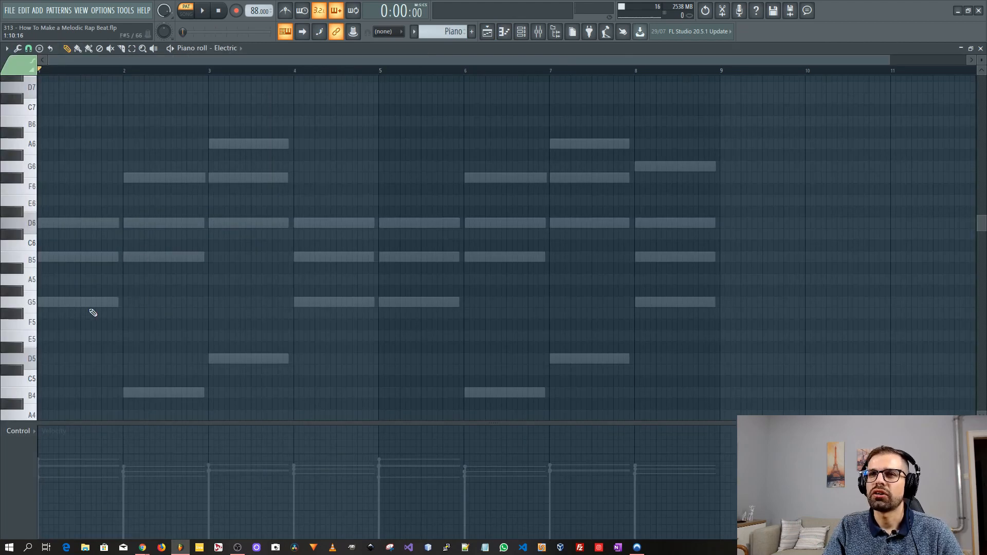
{"action": "double_click", "coordinate": [91, 303]}
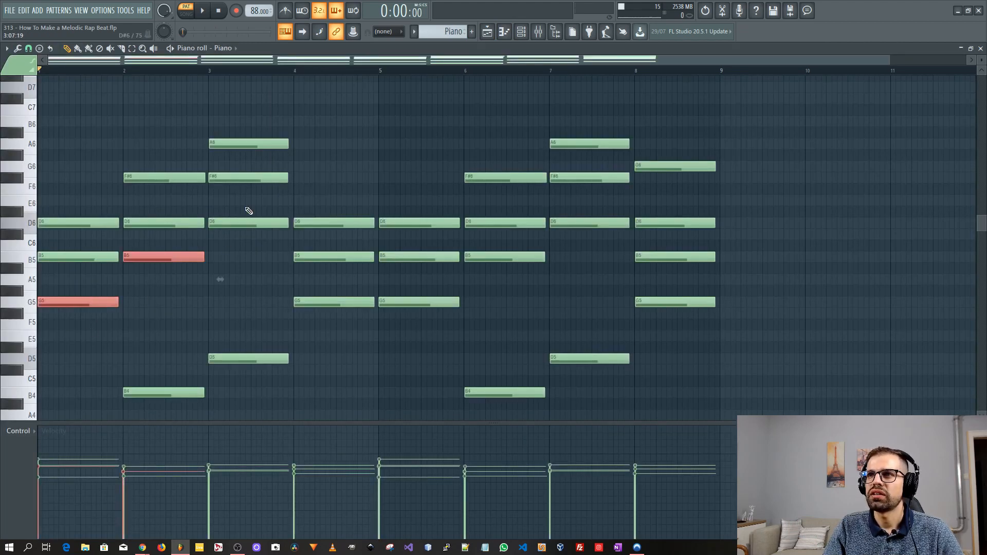
{"action": "left_click_drag", "start_coordinate": [361, 291], "coordinate": [349, 310]}
{"action": "left_click_drag", "start_coordinate": [432, 289], "coordinate": [421, 310]}
{"action": "left_click_drag", "start_coordinate": [531, 242], "coordinate": [518, 287]}
{"action": "left_click_drag", "start_coordinate": [594, 207], "coordinate": [581, 251]}
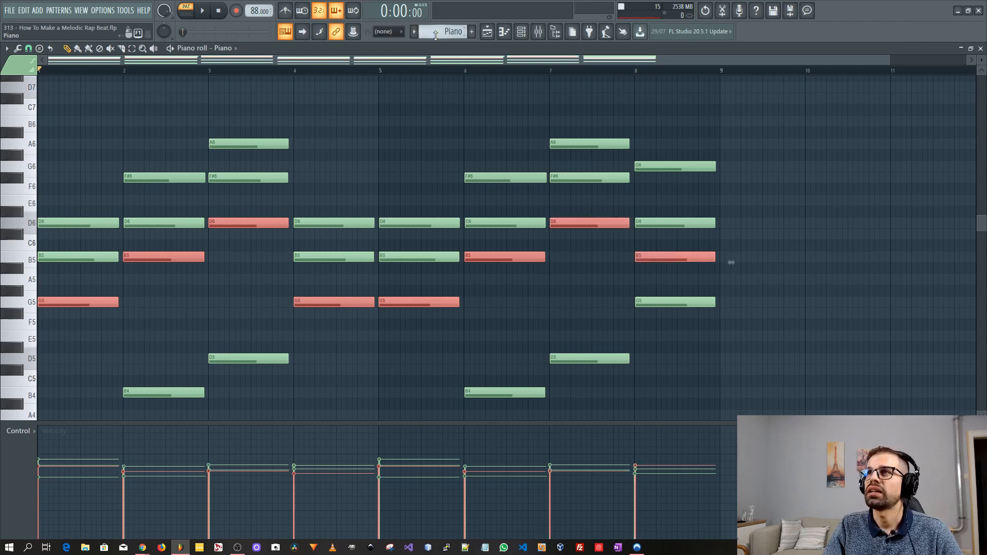
Switch to the Electric pattern and paste the selected Piano chord notes there on the Piano channel.
{"action": "left_click", "coordinate": [414, 33]}
{"action": "left_click", "coordinate": [434, 76]}
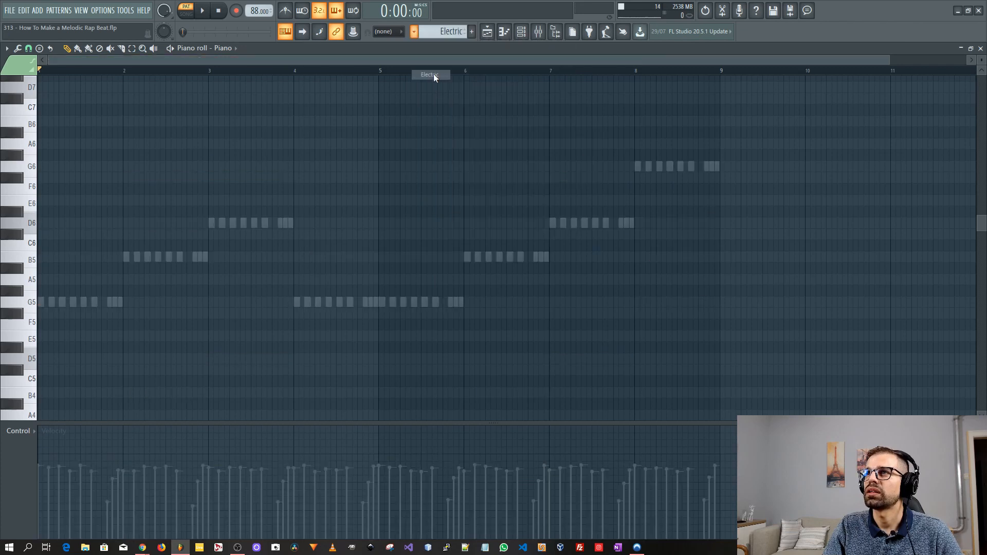
{"action": "left_click_drag", "start_coordinate": [682, 232], "coordinate": [669, 282]}
Transpose the pasted bar 8 note up an octave and down four semitones to G6.
{"action": "key", "text": "ctrl+Up"}
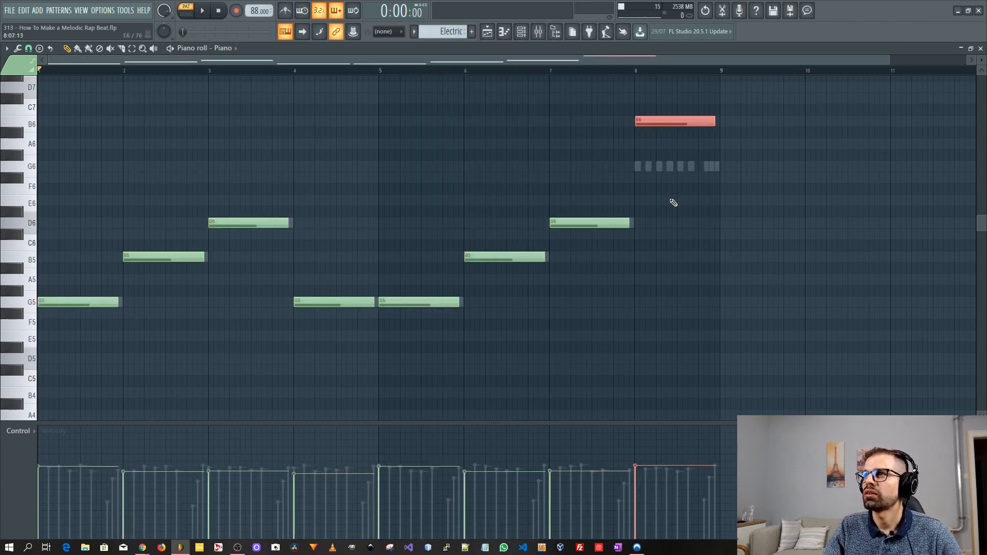
{"action": "key", "text": "shift+Down"}
{"action": "key", "text": "shift+Down"}
{"action": "key", "text": "shift+Down"}
{"action": "key", "text": "shift+Down"}
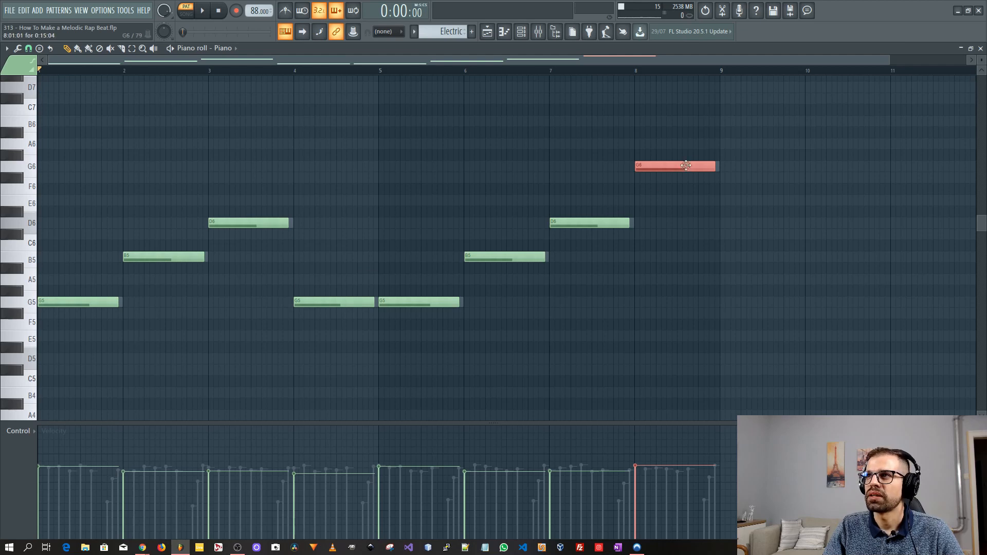
Delete all the pasted Piano notes from the Electric pattern.
{"action": "key", "text": "ctrl+a"}
{"action": "key", "text": "ctrl+x"}
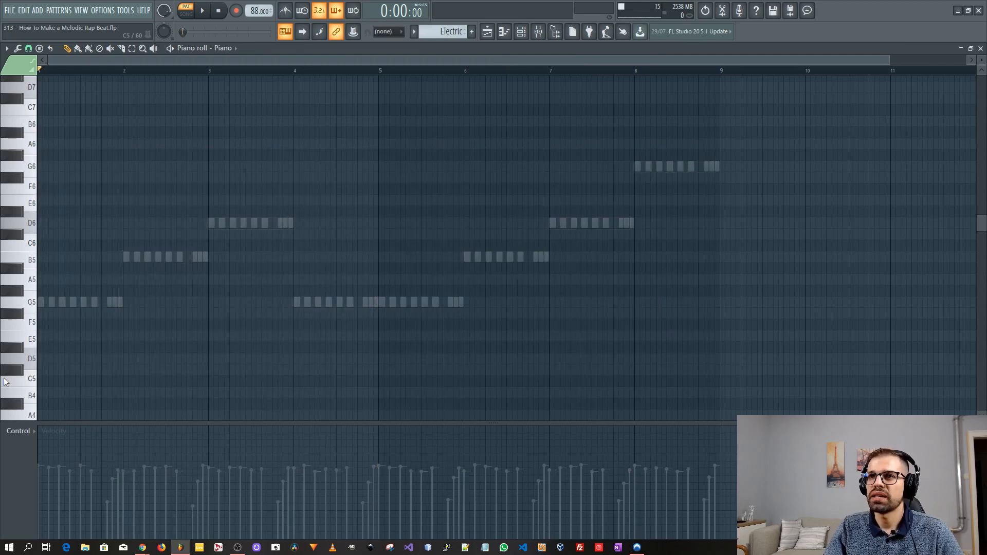
Return the piano roll to the Electric channel's notes and play the pattern.
{"action": "right_click", "coordinate": [150, 260]}
{"action": "right_click", "coordinate": [149, 260]}
{"action": "key", "text": "space"}
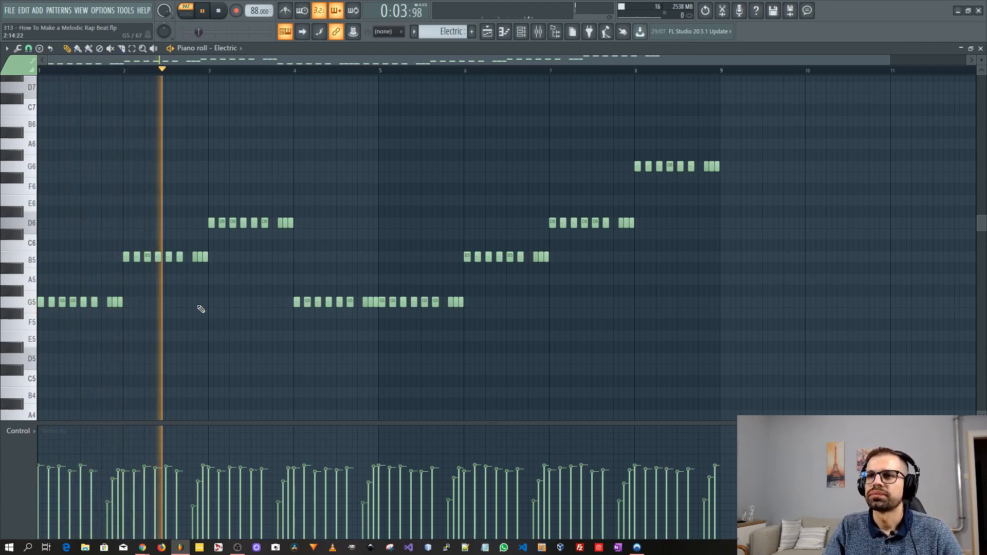
Select all the Electric notes, raise their velocities and play the pattern to hear the difference.
{"action": "left_click_drag", "start_coordinate": [759, 105], "coordinate": [42, 340]}
{"action": "key", "text": "space"}
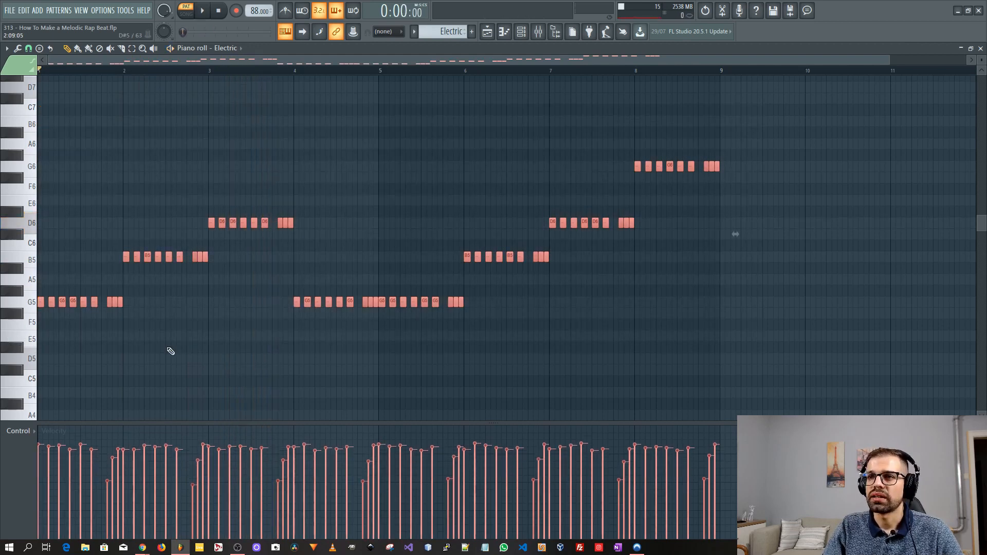
{"action": "key", "text": "space"}
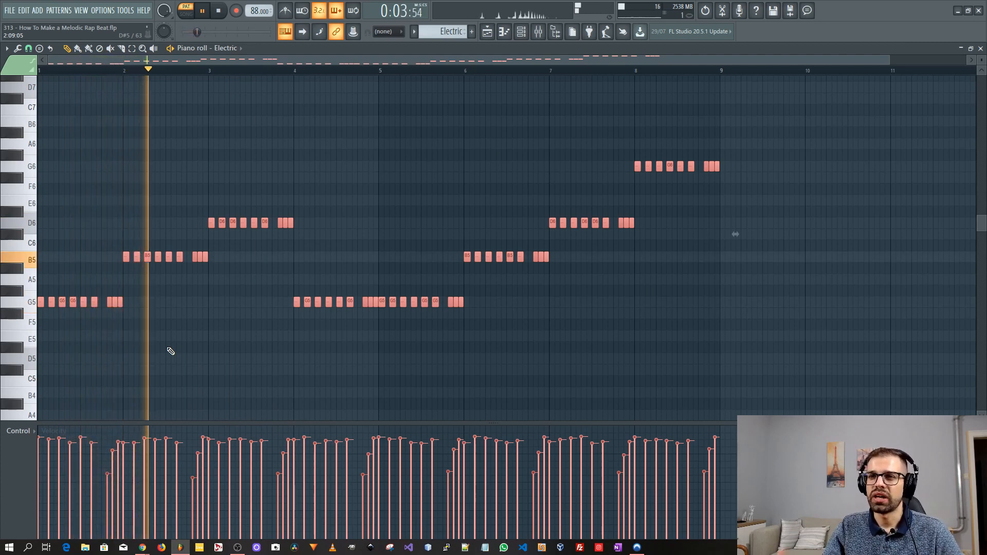
Undo the velocity increases on the Electric notes during playback.
{"action": "key", "text": "ctrl+z"}
{"action": "key", "text": "ctrl+alt+z"}
{"action": "key", "text": "ctrl+alt+z"}
{"action": "key", "text": "ctrl+alt+z"}
{"action": "key", "text": "ctrl+alt+z"}
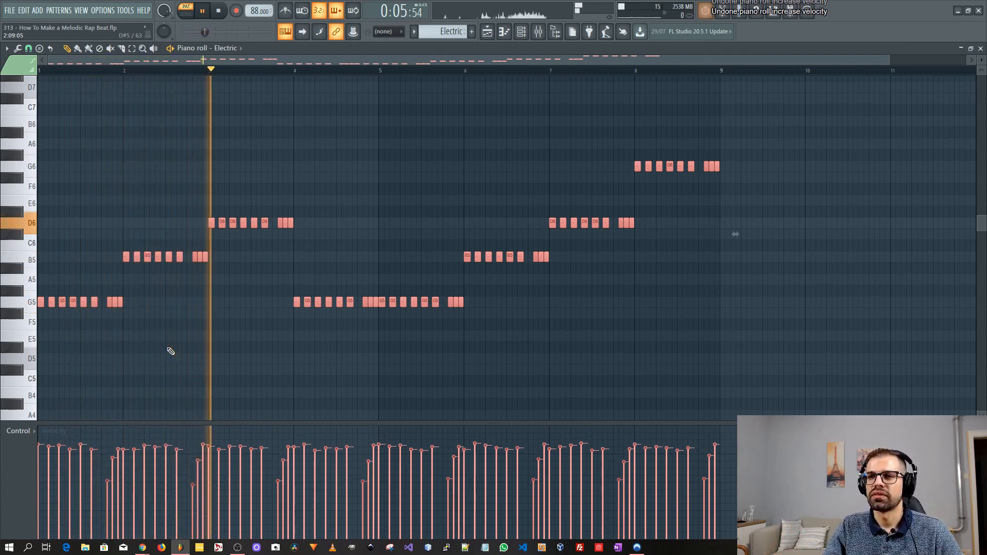
{"action": "key", "text": "ctrl+alt+z"}
{"action": "key", "text": "ctrl+alt+z"}
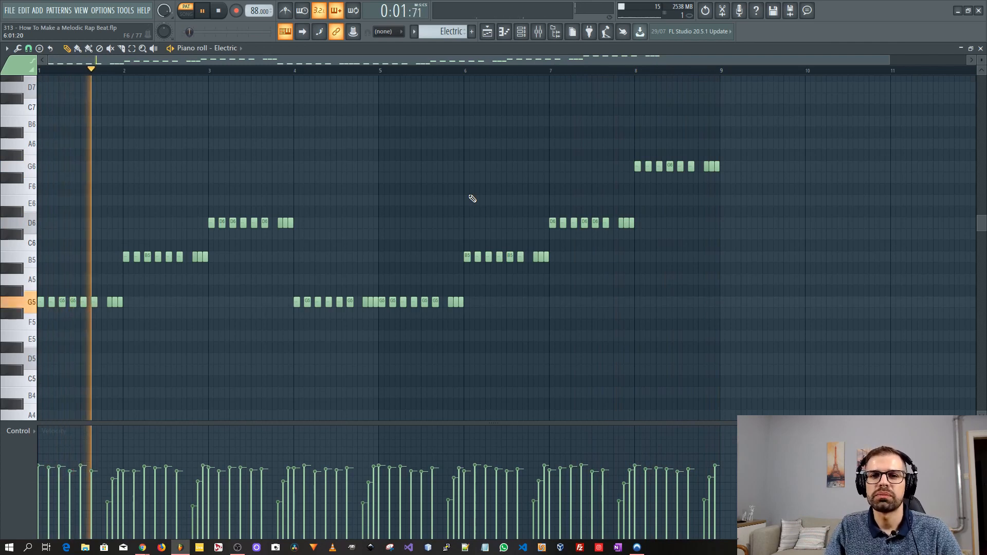
Stop playback, leave the piano roll and make EPiano the active pattern from the playlist.
{"action": "key", "text": "F7"}
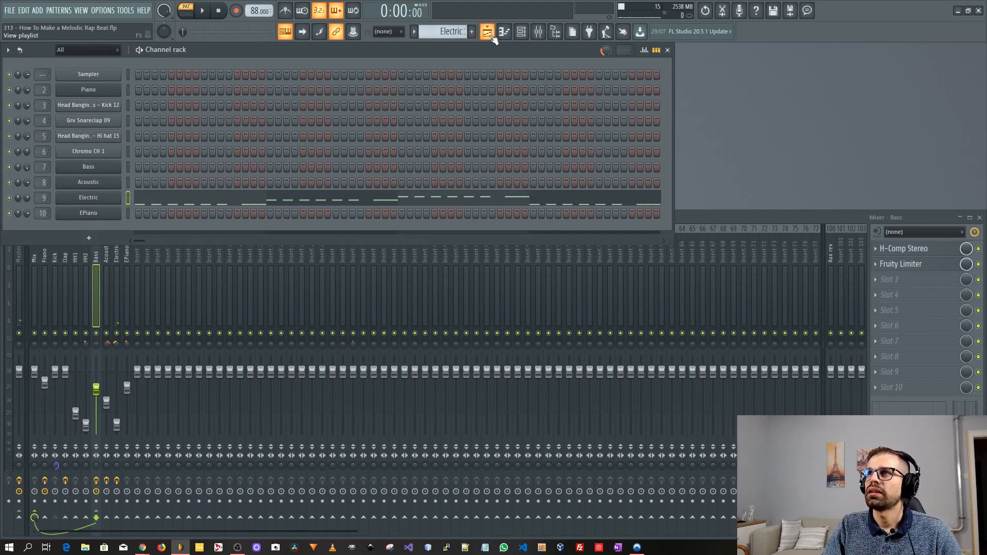
{"action": "left_click", "coordinate": [489, 35]}
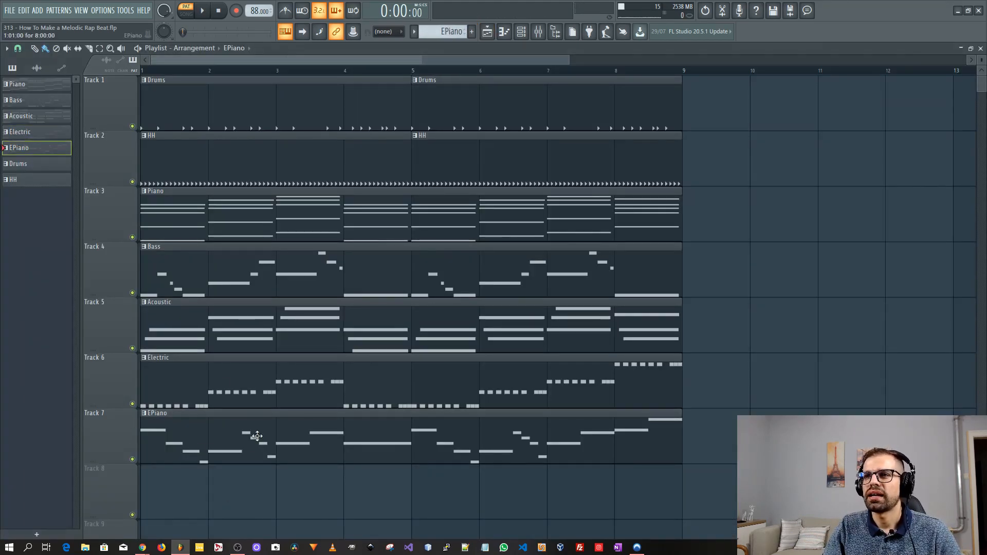
{"action": "key", "text": "F5"}
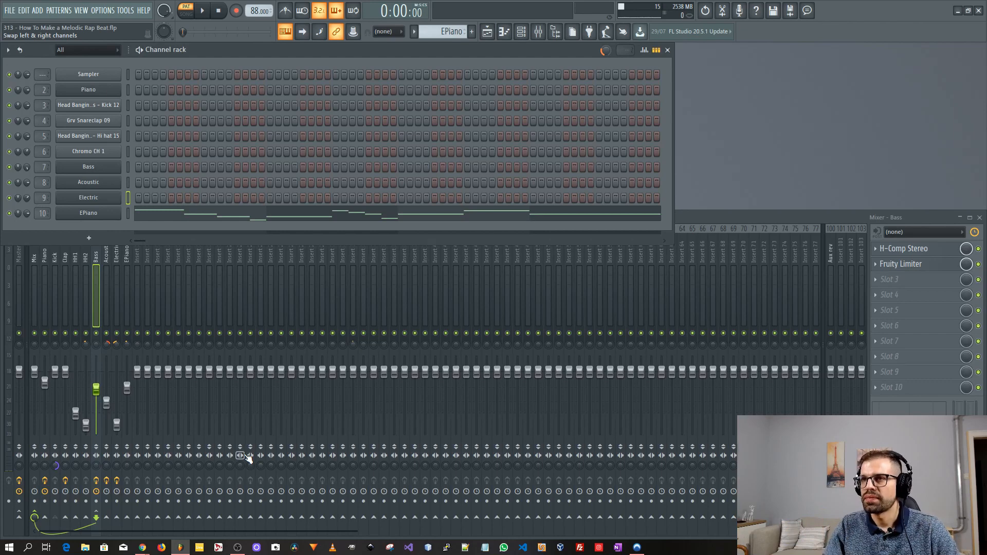
Mute the EPiano track, play the arrangement in song mode without it, stop and unmute the track.
{"action": "left_click", "coordinate": [487, 32]}
{"action": "left_click", "coordinate": [133, 459]}
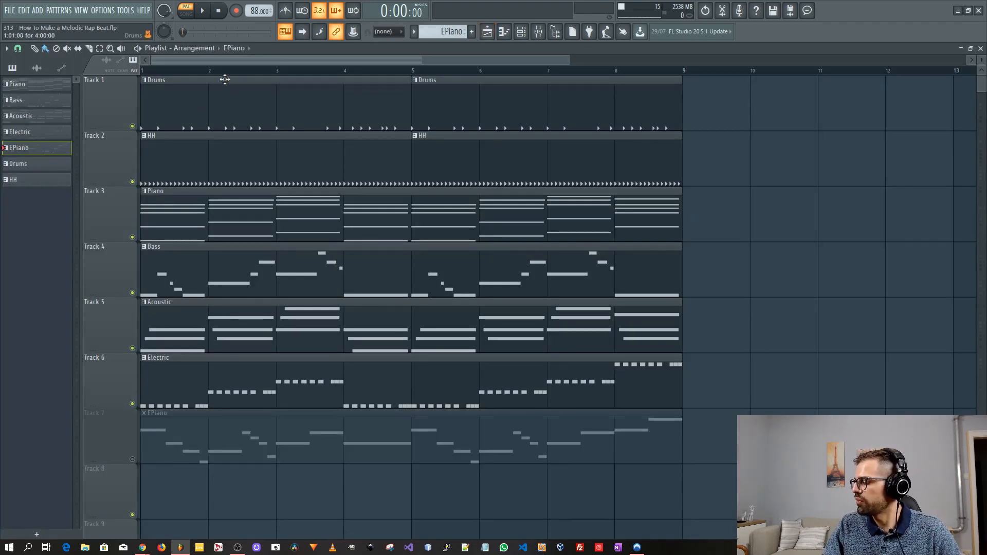
{"action": "key", "text": "space"}
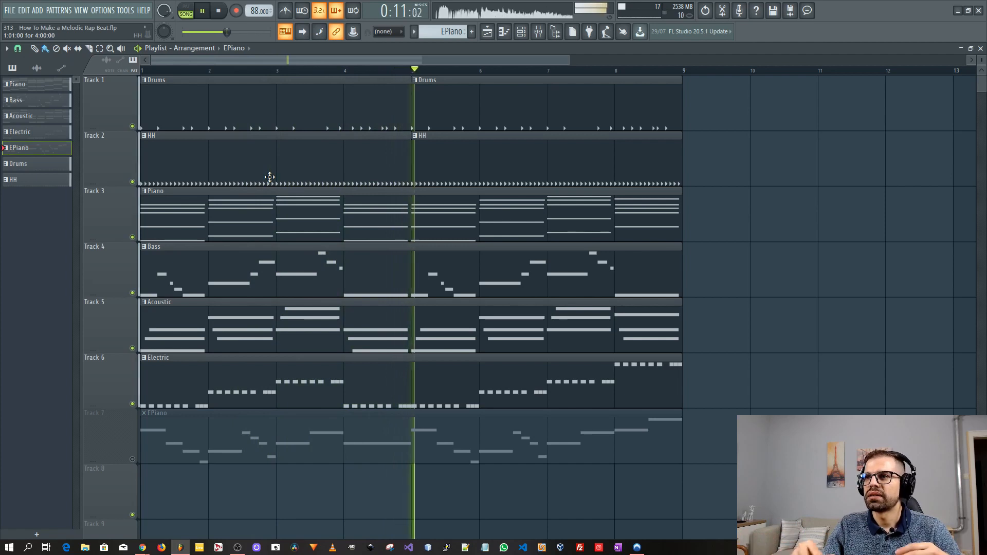
{"action": "key", "text": "space"}
{"action": "left_click", "coordinate": [132, 459]}
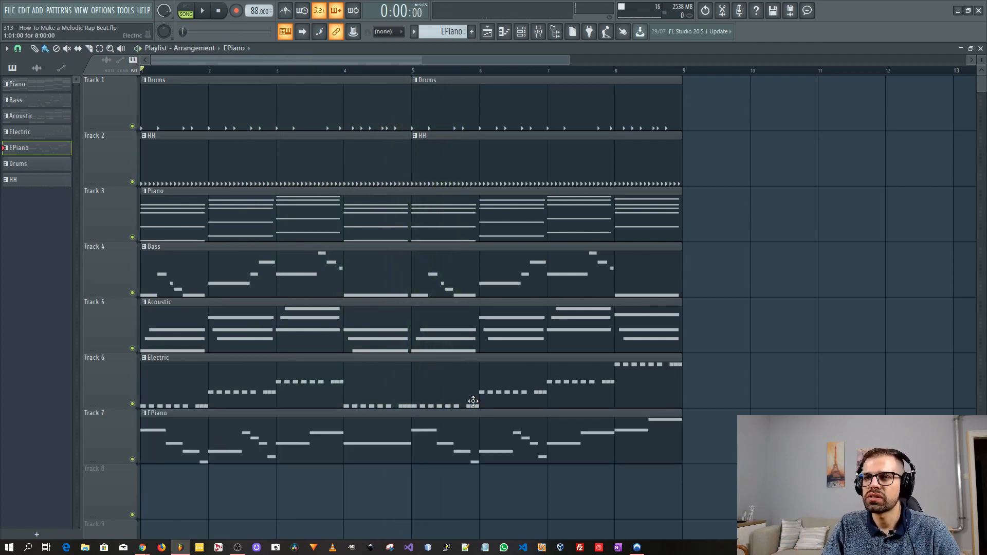
Switch to pattern mode and open the EPiano melody in the piano roll.
{"action": "left_click", "coordinate": [496, 33]}
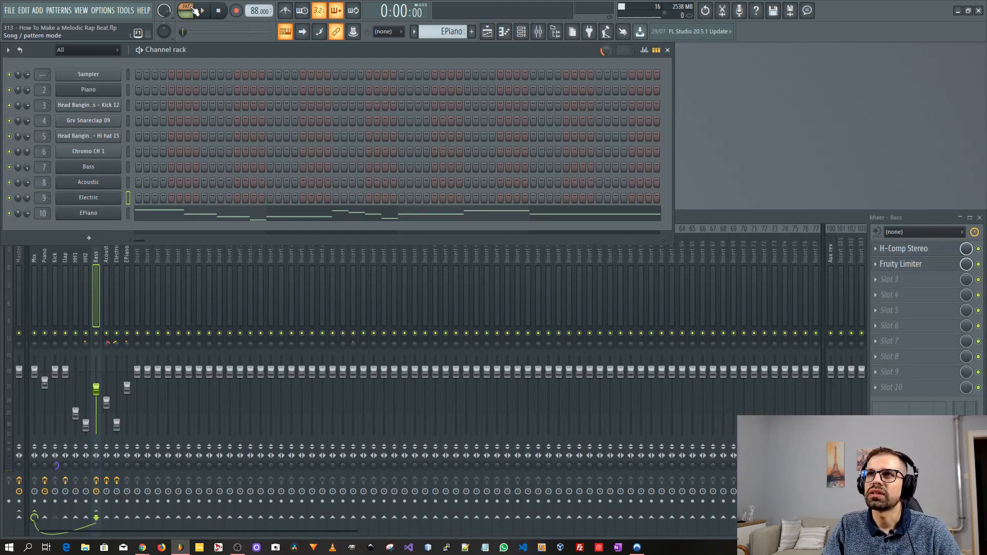
{"action": "left_click", "coordinate": [257, 215]}
{"action": "scroll", "coordinate": [255, 283], "scroll_direction": "up", "scroll_amount": 3}
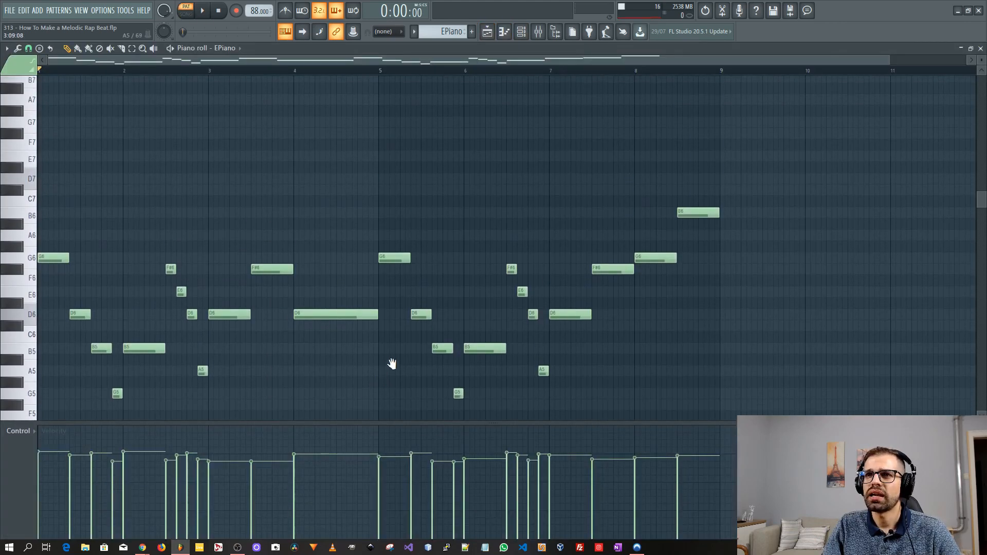
Examine the EPiano melody notes in the piano roll and play the pattern.
{"action": "scroll", "coordinate": [80, 336], "scroll_direction": "up", "scroll_amount": 3}
{"action": "left_click_drag", "start_coordinate": [122, 333], "coordinate": [331, 349]}
{"action": "scroll", "coordinate": [332, 348], "scroll_direction": "down", "scroll_amount": 2}
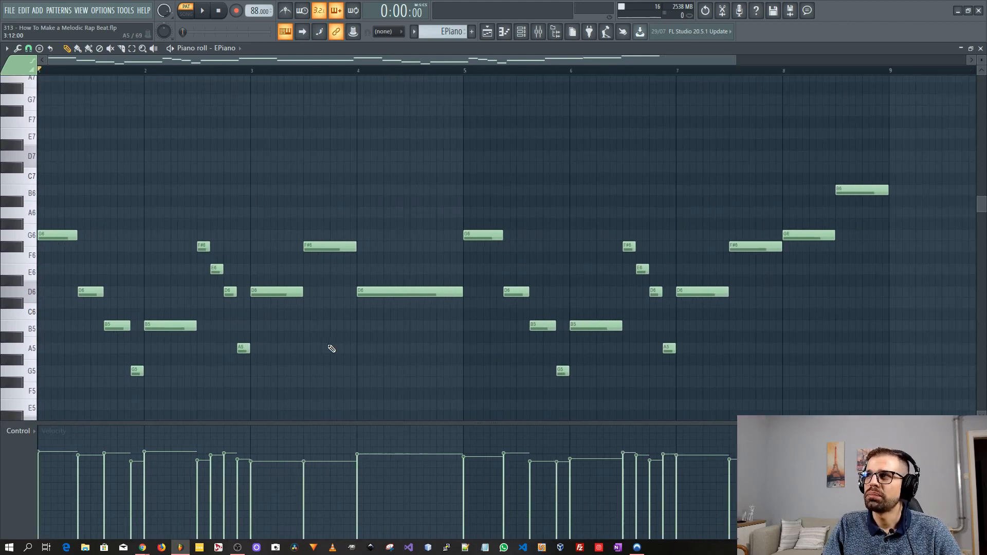
{"action": "scroll", "coordinate": [324, 324], "scroll_direction": "down", "scroll_amount": 2}
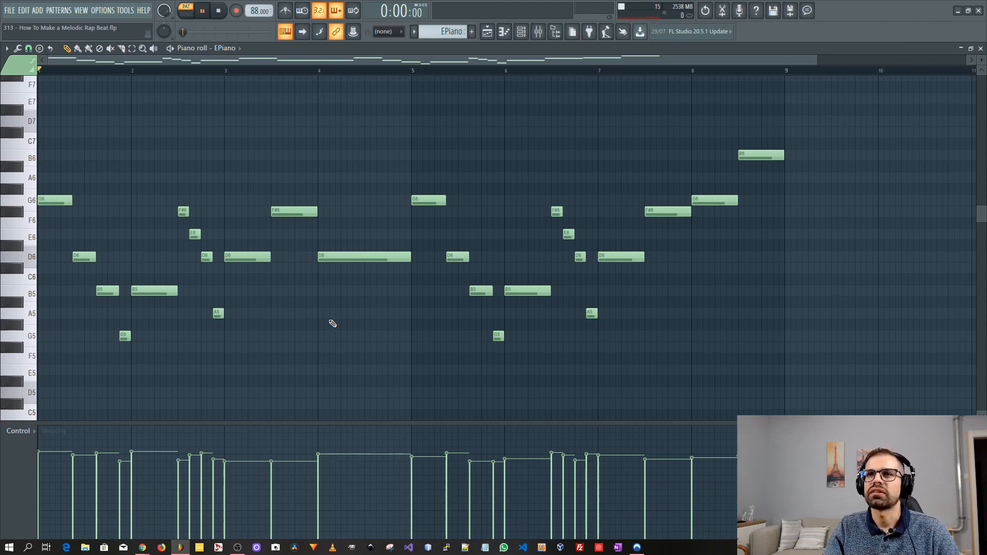
{"action": "key", "text": "space"}
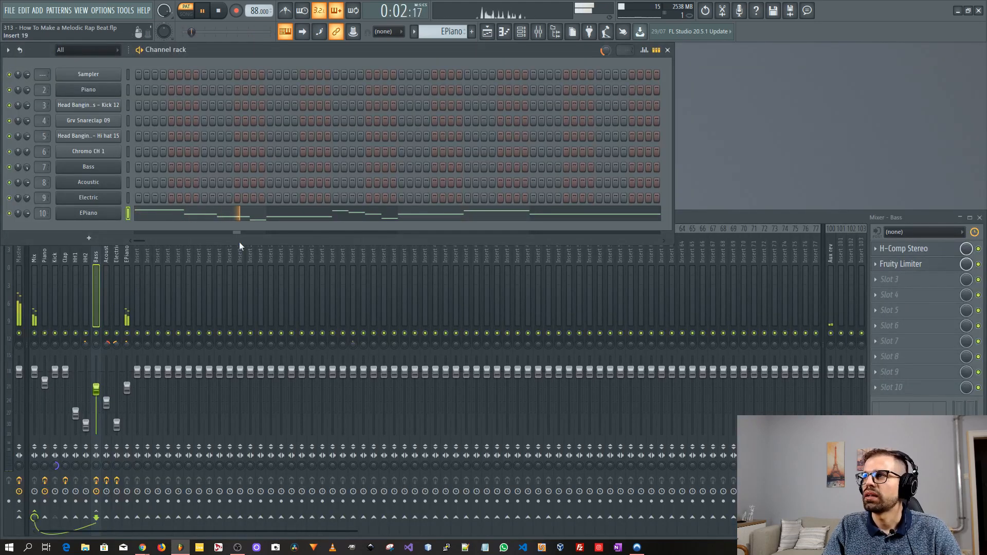
Return to the playlist, play the full arrangement in song mode and stop playback.
{"action": "left_click", "coordinate": [488, 31]}
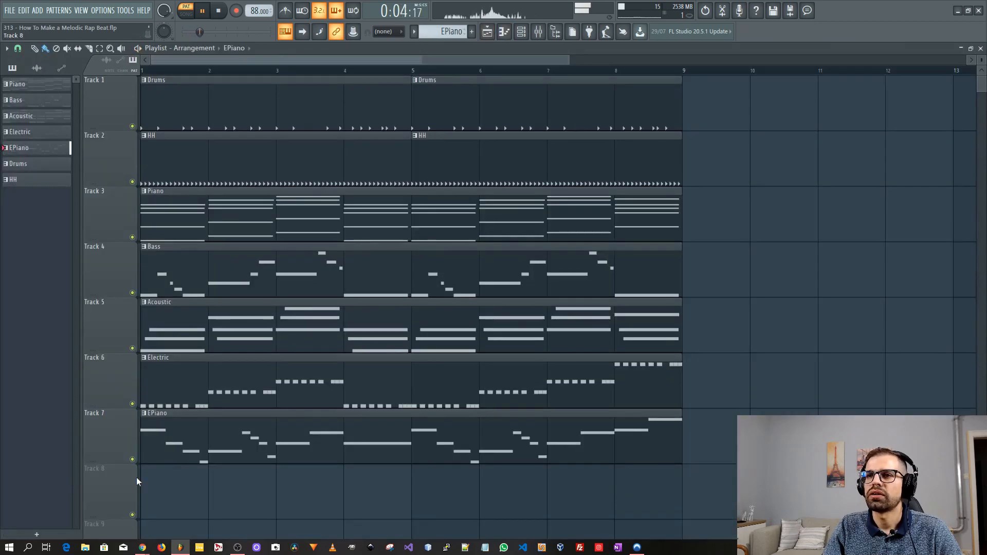
{"action": "key", "text": "space"}
{"action": "scroll", "coordinate": [468, 496], "scroll_direction": "down", "scroll_amount": 3}
{"action": "left_click_drag", "start_coordinate": [469, 495], "coordinate": [229, 454]}
{"action": "left_click", "coordinate": [595, 450], "text": "ctrl"}
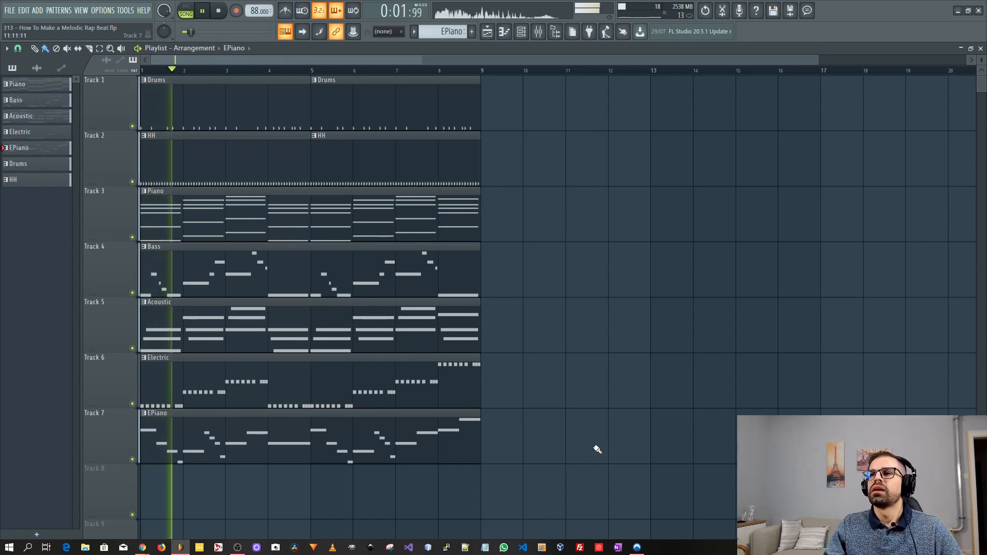
{"action": "scroll", "coordinate": [593, 338], "scroll_direction": "up", "scroll_amount": 2}
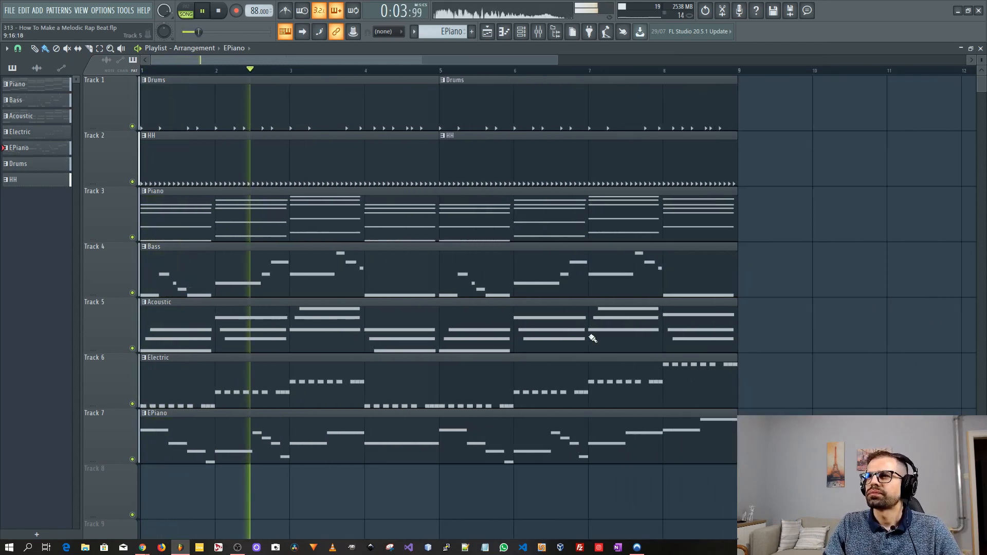
{"action": "scroll", "coordinate": [592, 338], "scroll_direction": "down", "scroll_amount": 2}
{"action": "key", "text": "space"}
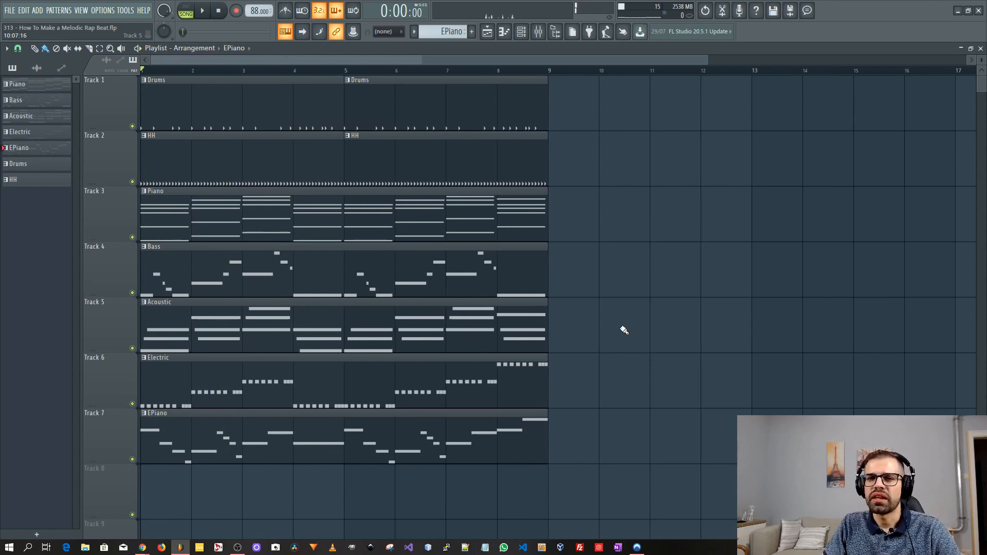
Select all clips of the first eight bars in the playlist and duplicate them into bars 9 to 16.
{"action": "left_click_drag", "start_coordinate": [633, 487], "coordinate": [91, 82]}
{"action": "left_click", "coordinate": [636, 177], "text": "ctrl"}
{"action": "scroll", "coordinate": [291, 185], "scroll_direction": "down", "scroll_amount": 2}
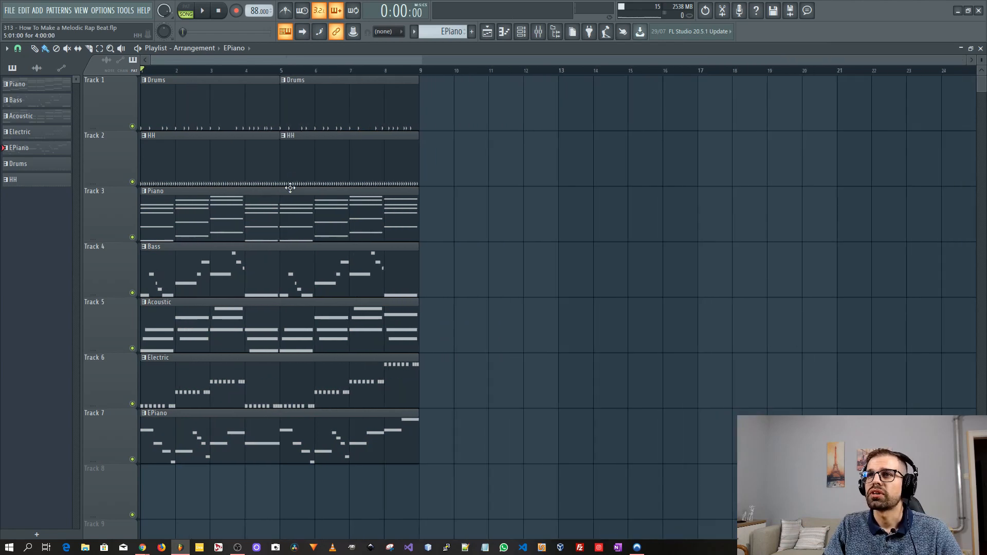
{"action": "left_click_drag", "start_coordinate": [469, 462], "coordinate": [98, 90]}
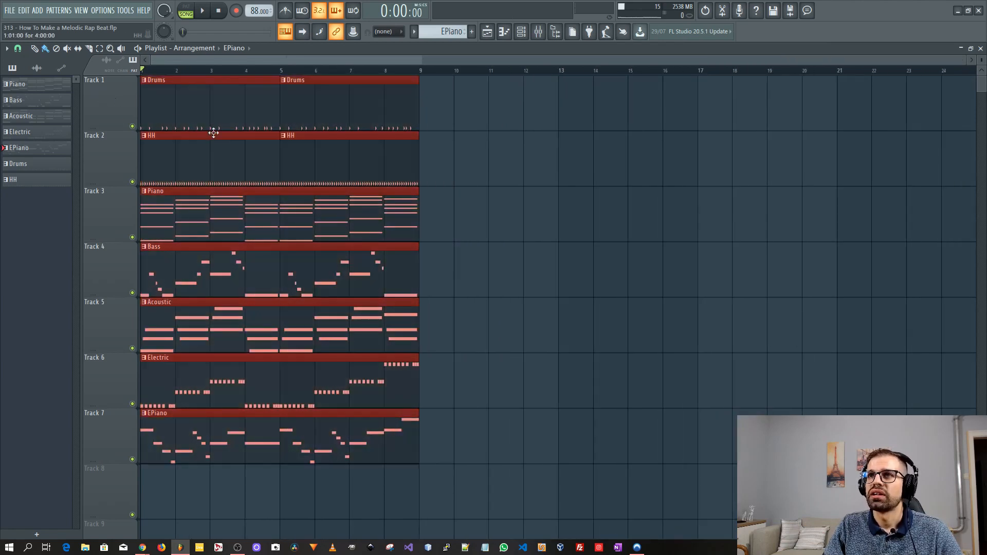
{"action": "key", "text": "ctrl+b"}
Delete the HH, EPiano, Electric and Acoustic clips from bars 9 to 16 and play that range as a time selection.
{"action": "left_click_drag", "start_coordinate": [420, 72], "coordinate": [710, 76]}
{"action": "left_click", "coordinate": [763, 181], "text": "ctrl"}
{"action": "right_click", "coordinate": [617, 160]}
{"action": "right_click", "coordinate": [463, 157]}
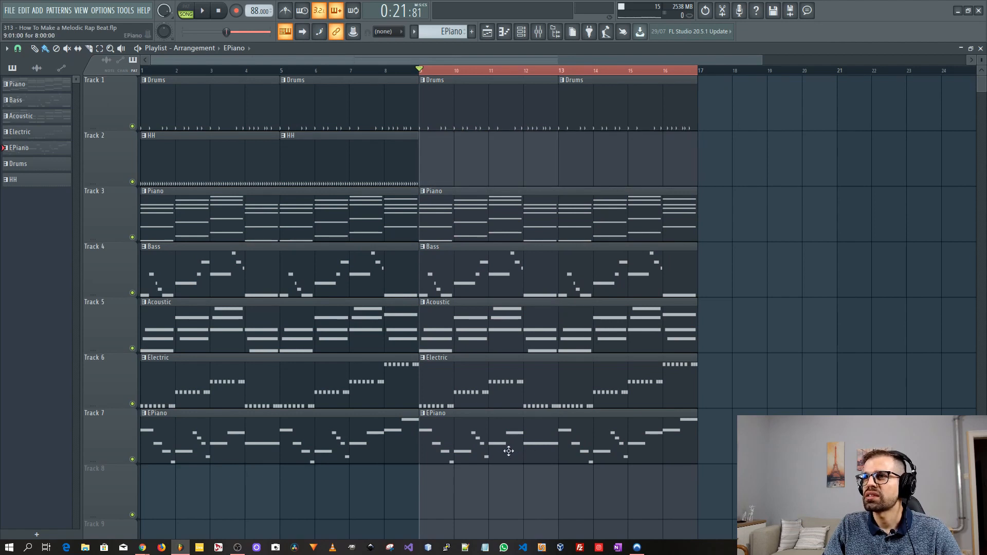
{"action": "right_click", "coordinate": [465, 445]}
{"action": "right_click", "coordinate": [455, 395]}
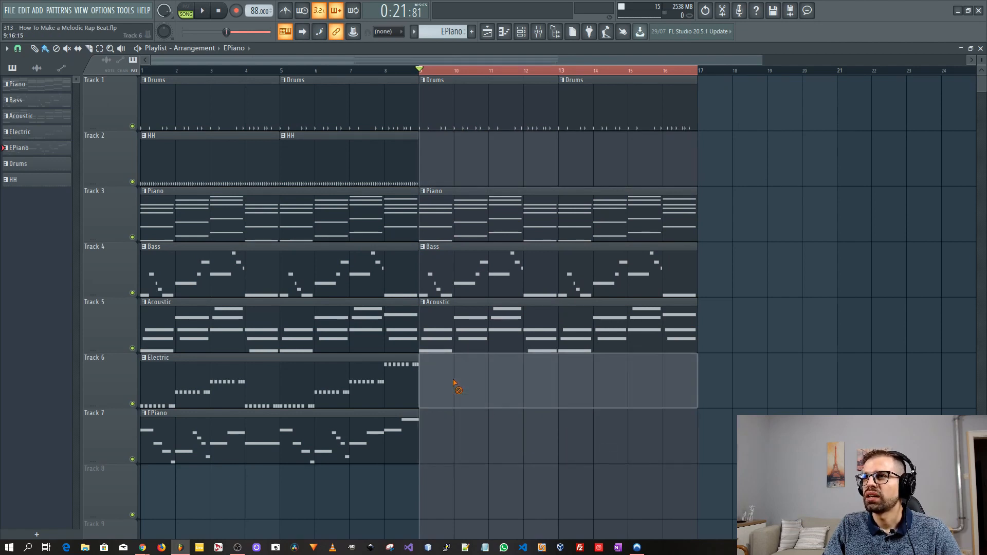
{"action": "right_click", "coordinate": [465, 331]}
{"action": "key", "text": "space"}
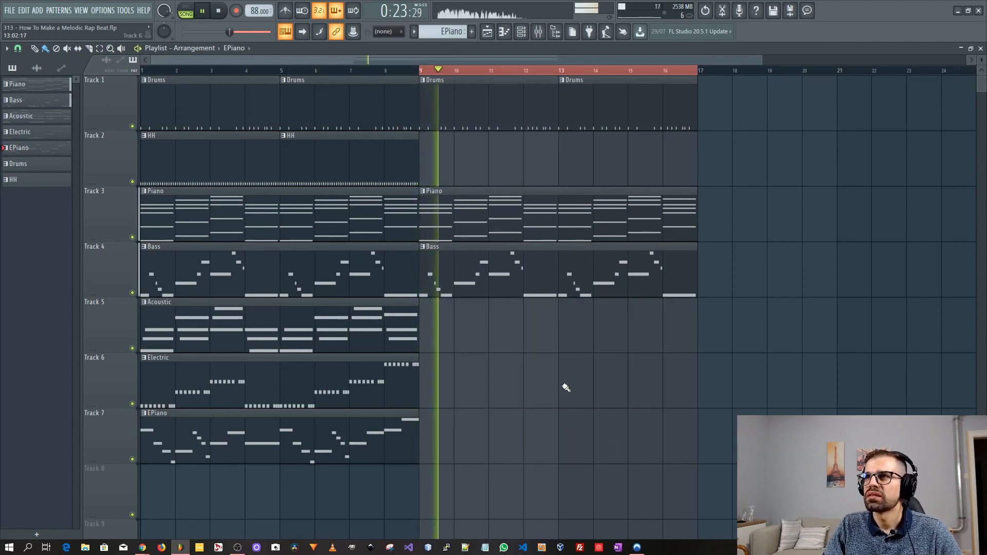
Build bars 17 to 24 from copied Drums, Bass and HH clips without Piano, and clear the timeline selection.
{"action": "scroll", "coordinate": [688, 345], "scroll_direction": "down", "scroll_amount": 2}
{"action": "left_click_drag", "start_coordinate": [670, 329], "coordinate": [612, 115]}
{"action": "right_click", "coordinate": [678, 199]}
{"action": "left_click", "coordinate": [654, 214], "text": "ctrl"}
{"action": "left_click_drag", "start_coordinate": [396, 158], "coordinate": [652, 170]}
{"action": "left_click", "coordinate": [603, 72], "text": "ctrl"}
{"action": "scroll", "coordinate": [587, 229], "scroll_direction": "down", "scroll_amount": 2}
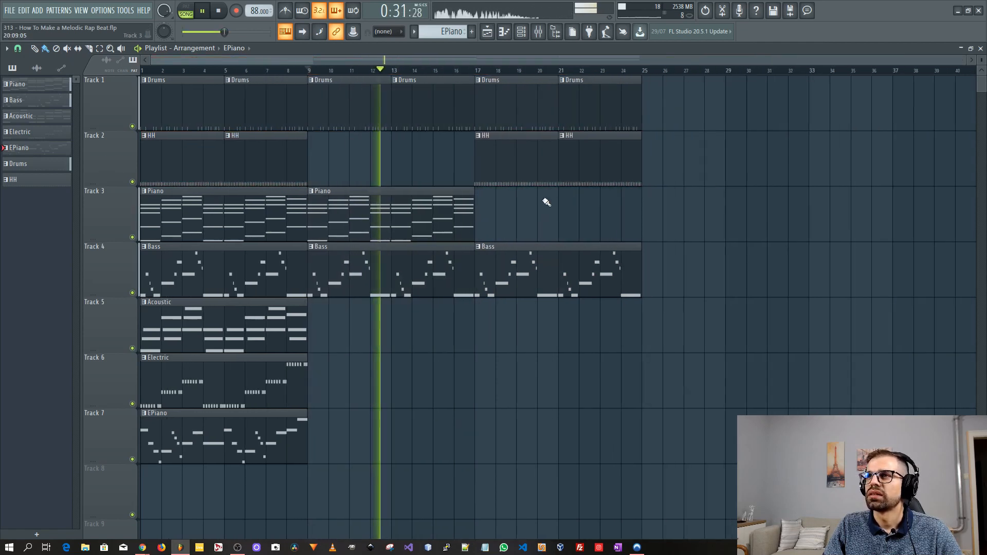
Play the section from bar 17, copy its Drums, HH and Bass clips to bars 25 to 32, and stop playback.
{"action": "left_click", "coordinate": [473, 71]}
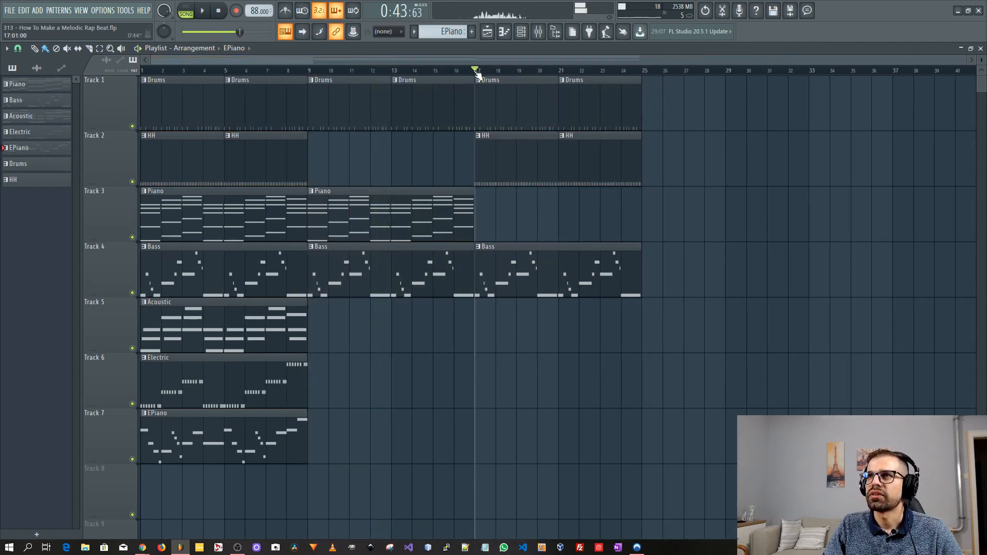
{"action": "left_click_drag", "start_coordinate": [688, 352], "coordinate": [480, 99]}
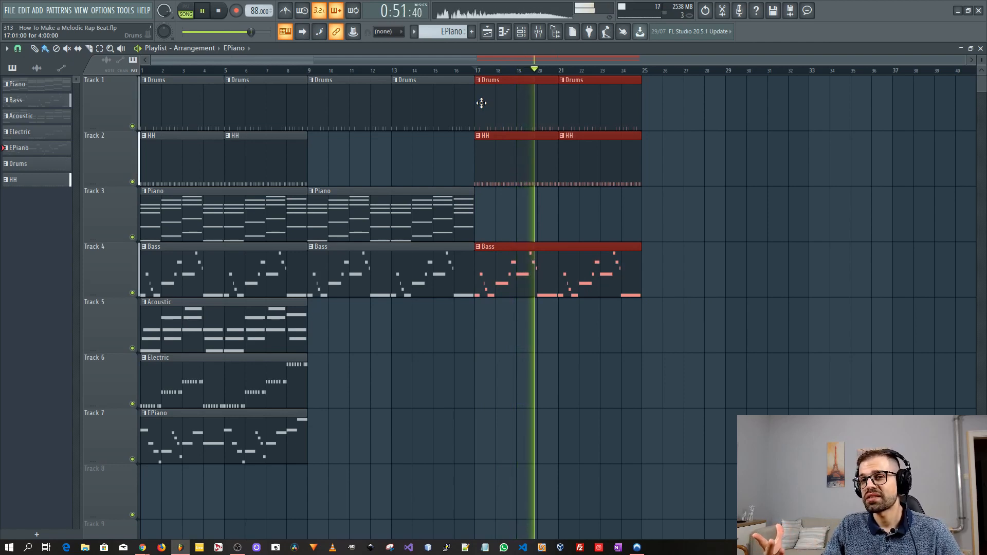
{"action": "left_click_drag", "start_coordinate": [482, 106], "coordinate": [672, 121], "text": "shift"}
{"action": "key", "text": "space"}
{"action": "left_click", "coordinate": [724, 224]}
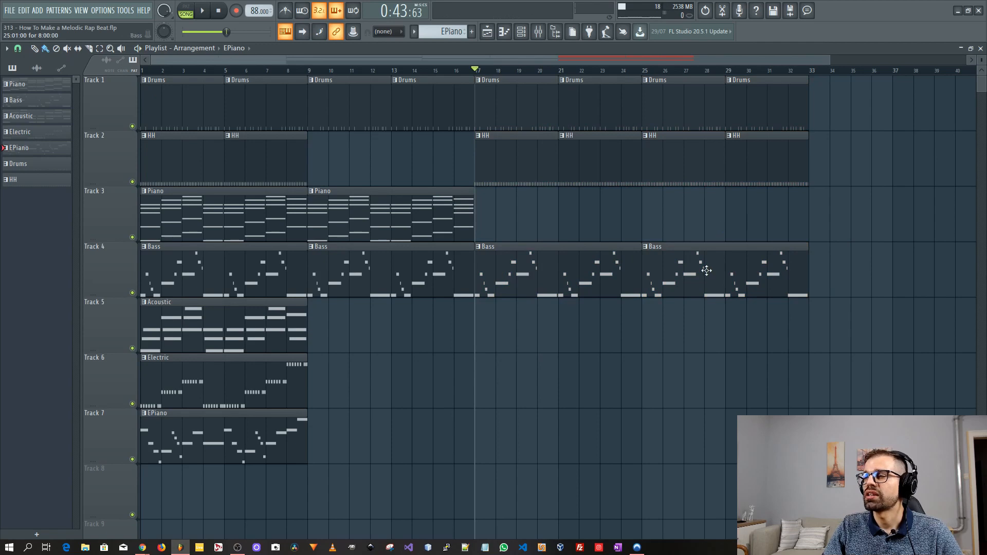
Copy the Acoustic and Electric clips to bars 25 to 32, removing the Piano copy tried there.
{"action": "left_click_drag", "start_coordinate": [360, 231], "coordinate": [701, 222], "text": "shift"}
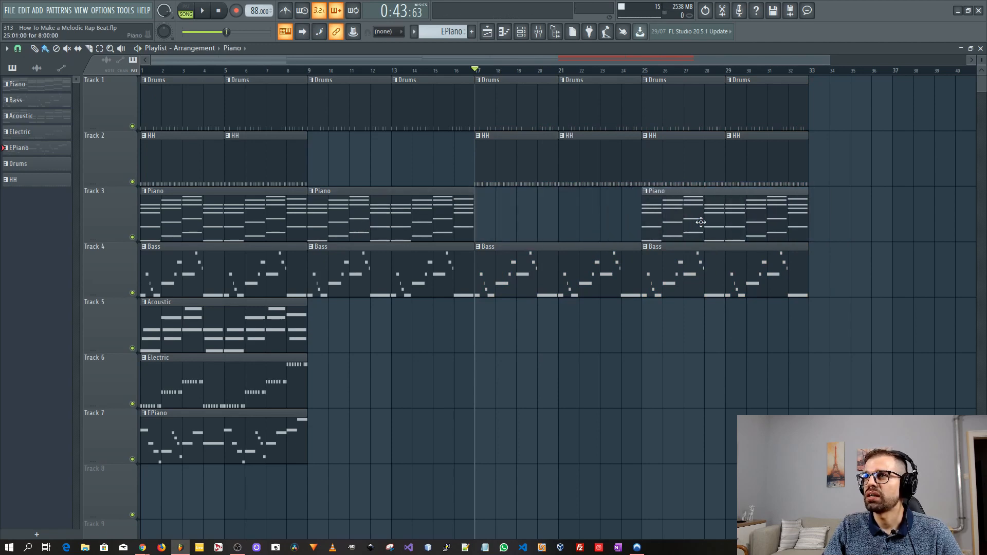
{"action": "left_click_drag", "start_coordinate": [241, 328], "coordinate": [720, 336], "text": "shift"}
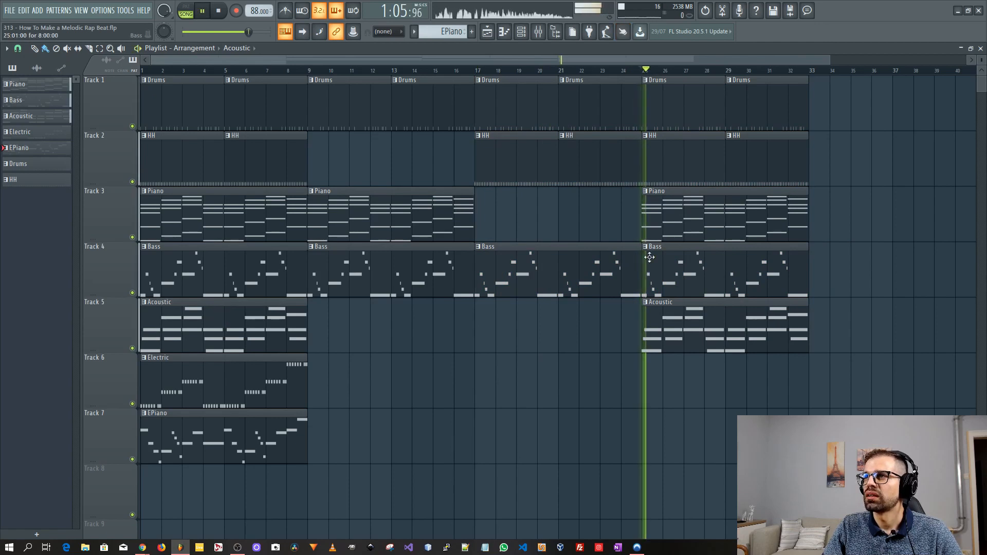
{"action": "right_click", "coordinate": [681, 226]}
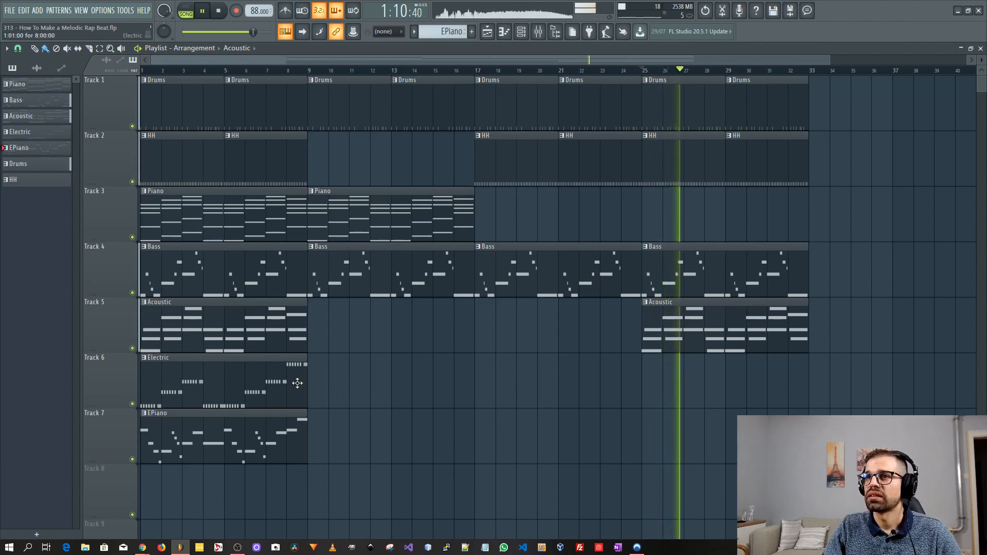
{"action": "left_click_drag", "start_coordinate": [197, 386], "coordinate": [700, 386]}
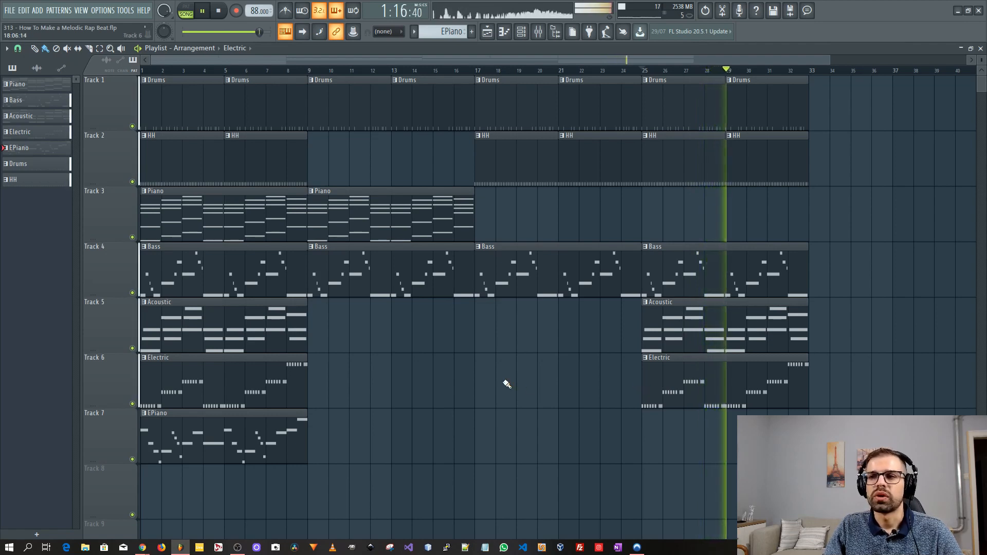
{"action": "scroll", "coordinate": [550, 319], "scroll_direction": "down", "scroll_amount": 2}
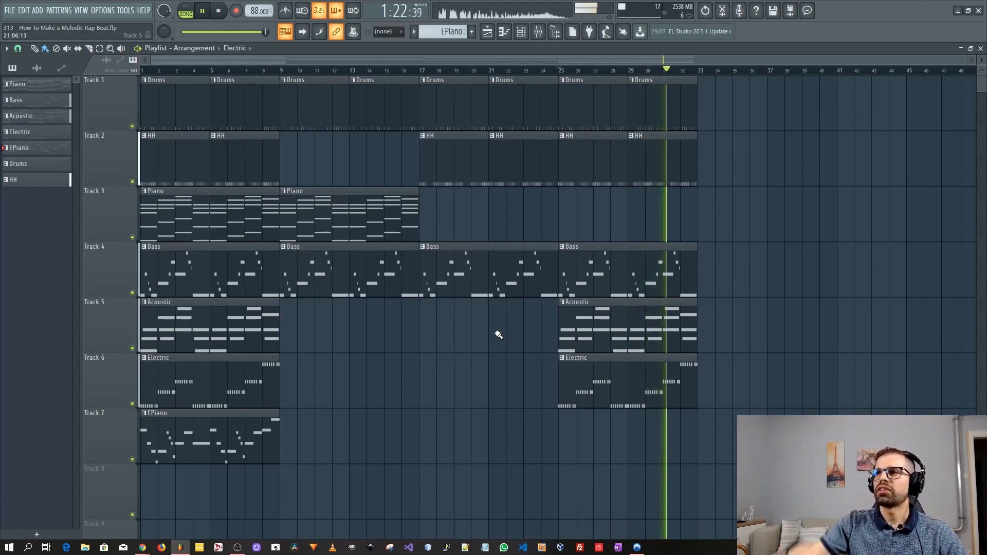
{"action": "left_click_drag", "start_coordinate": [694, 436], "coordinate": [304, 115]}
{"action": "left_click", "coordinate": [369, 403], "text": "ctrl"}
{"action": "left_click_drag", "start_coordinate": [268, 483], "coordinate": [162, 83]}
{"action": "left_click", "coordinate": [373, 396], "text": "ctrl"}
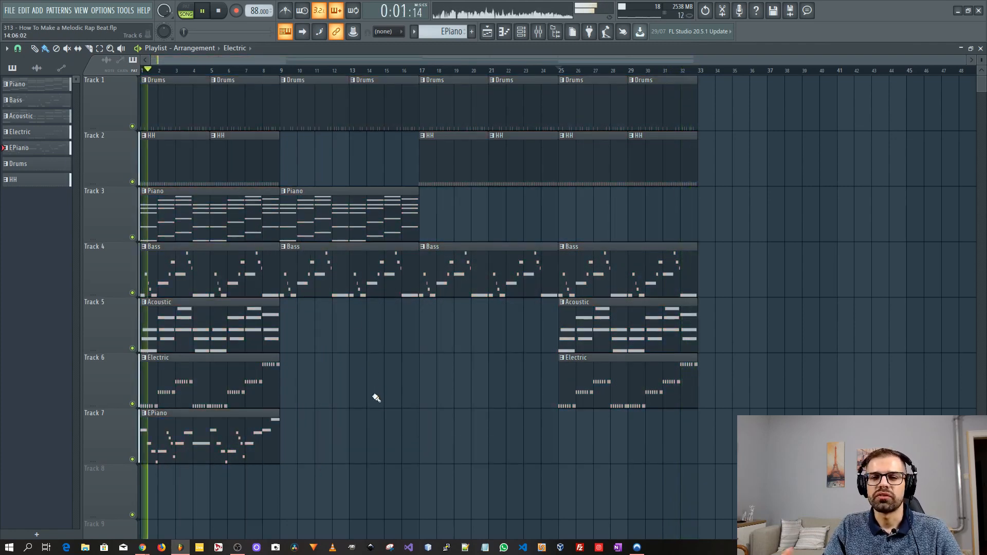